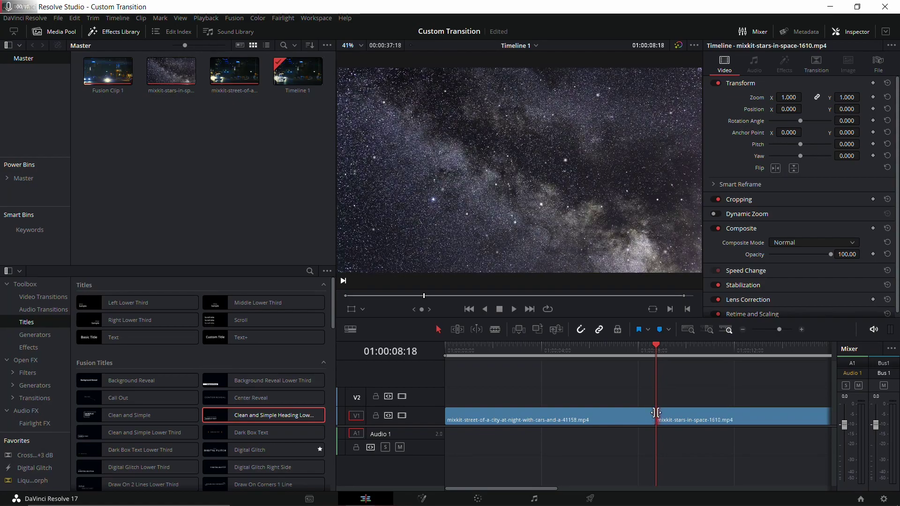
Try to apply the default transition to the two adjoining clips on V1, and cancel the insufficient-handles dialog
ctrl+click(687, 415)
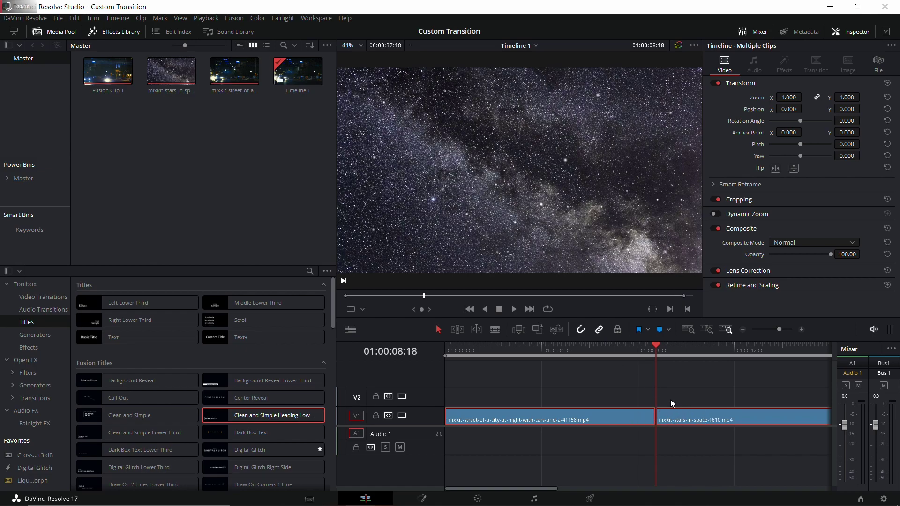
key(ctrl+t)
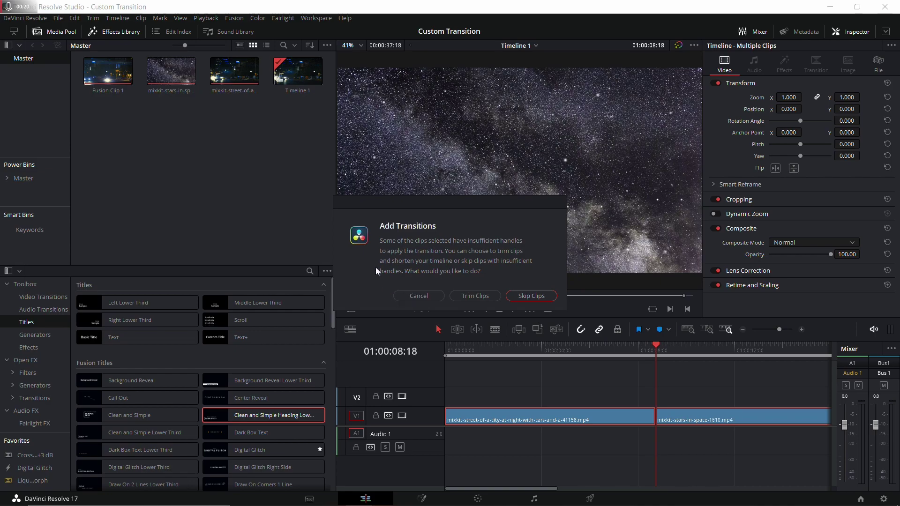
click(418, 296)
Trim the facing ends of both clips, closing the gap at 01:00:07:22 with the default transition on the cut
click(675, 362)
click(636, 348)
drag(656, 415, 730, 414)
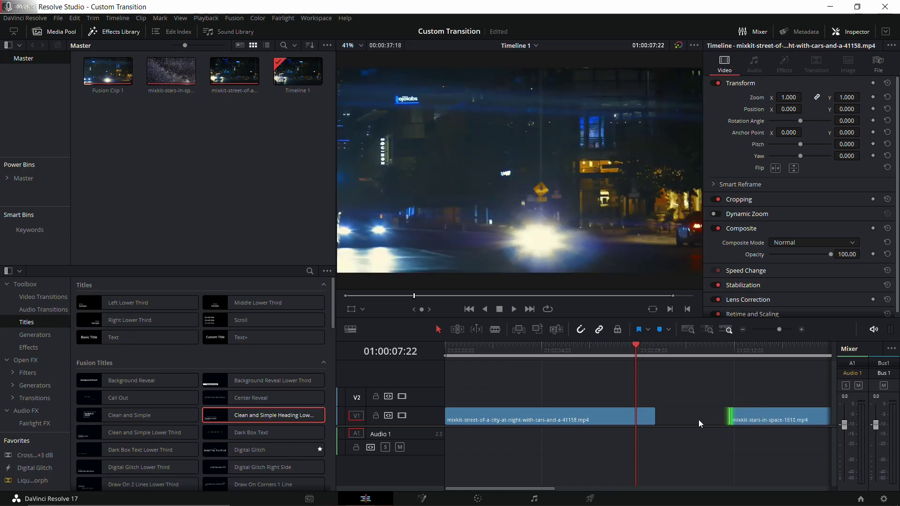
drag(655, 417, 636, 418)
drag(772, 424, 676, 415)
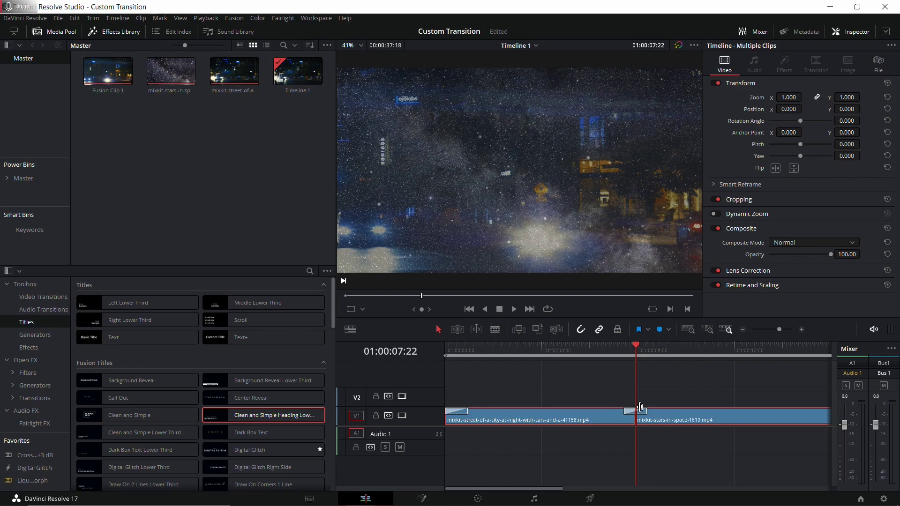
Undo the transition, the clip move and the trims on V1
key(ctrl+z)
key(ctrl+z)
key(ctrl+z)
key(ctrl+z)
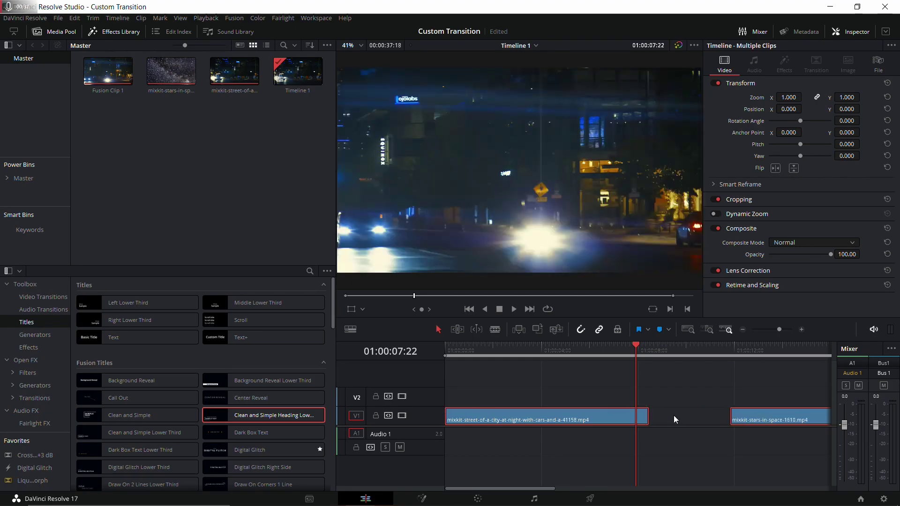
key(ctrl+z)
key(ctrl+z)
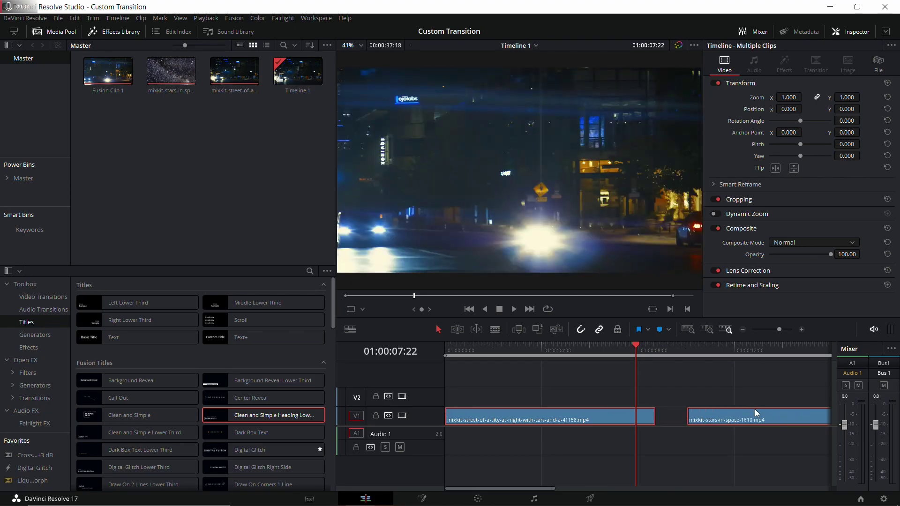
key(ctrl+z)
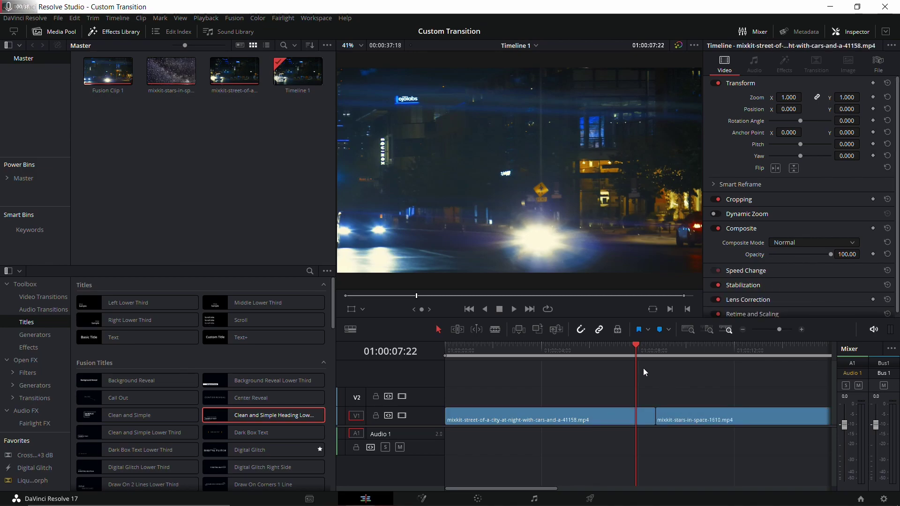
Move the stars clip up to V2 so it starts at 01:00:07:18, overlapping the end of the street clip by one second
click(803, 330)
click(677, 348)
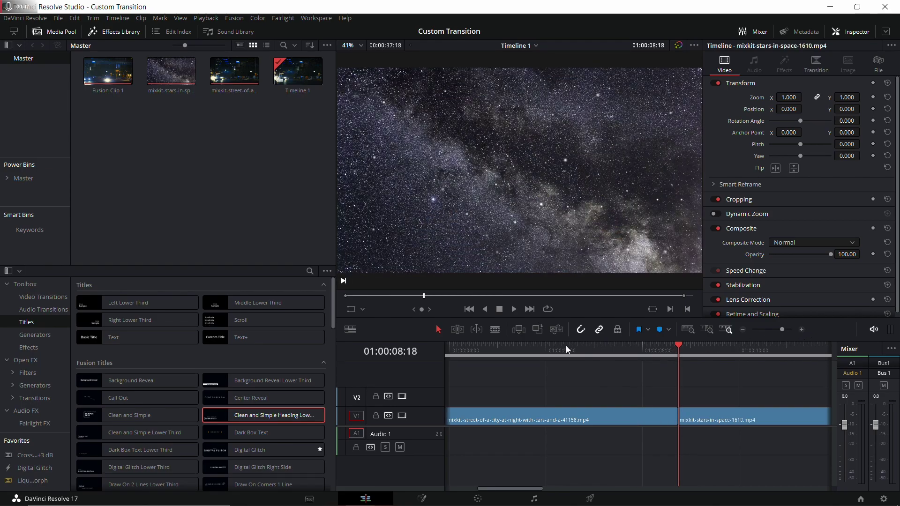
drag(670, 346, 630, 347)
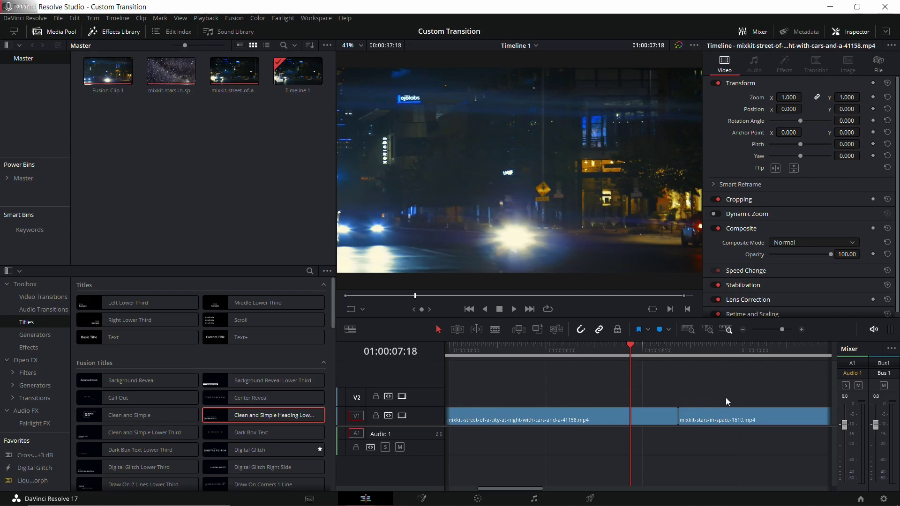
drag(718, 419, 669, 399)
Split the V2 stars clip at the street clip's end and split the V1 street clip at 01:00:07:18
key(b)
click(679, 399)
click(631, 419)
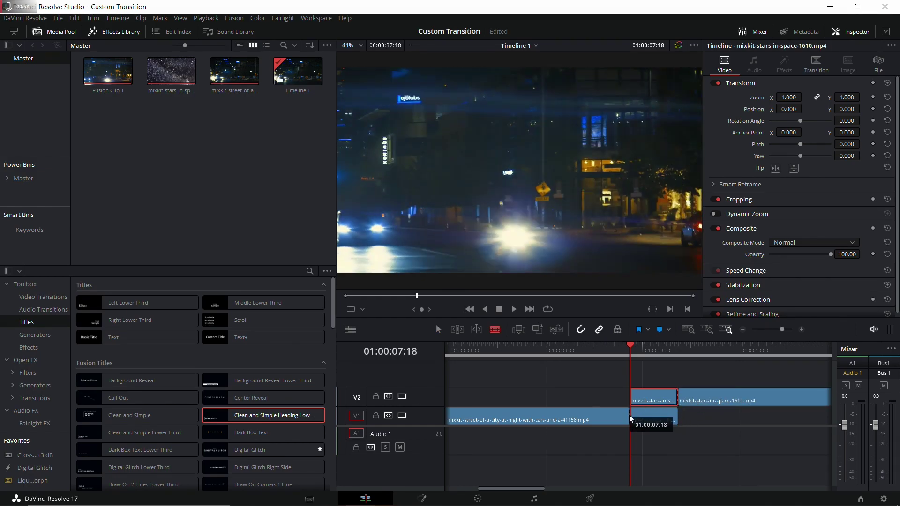
key(a)
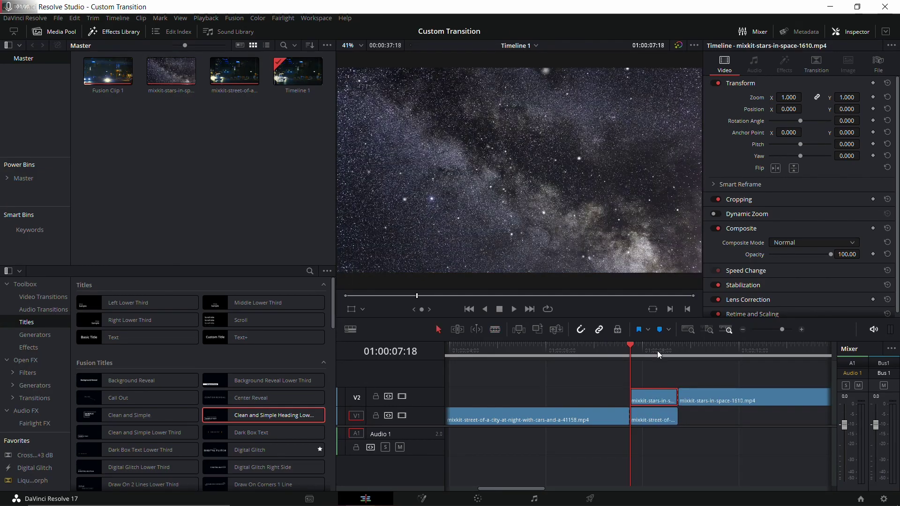
Combine the two overlapping short segments on V1 and V2 into a new Fusion clip
click(679, 350)
click(661, 420)
click(628, 353)
click(675, 348)
click(628, 348)
click(677, 347)
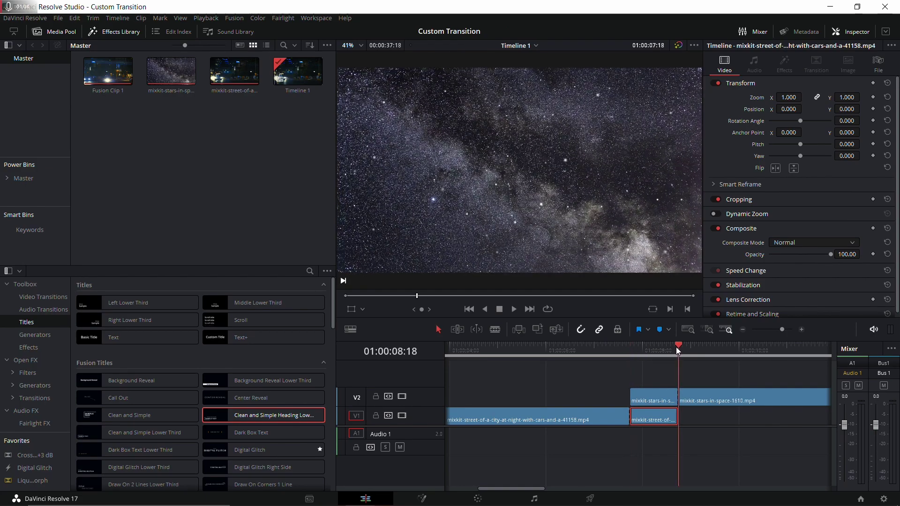
ctrl+click(653, 402)
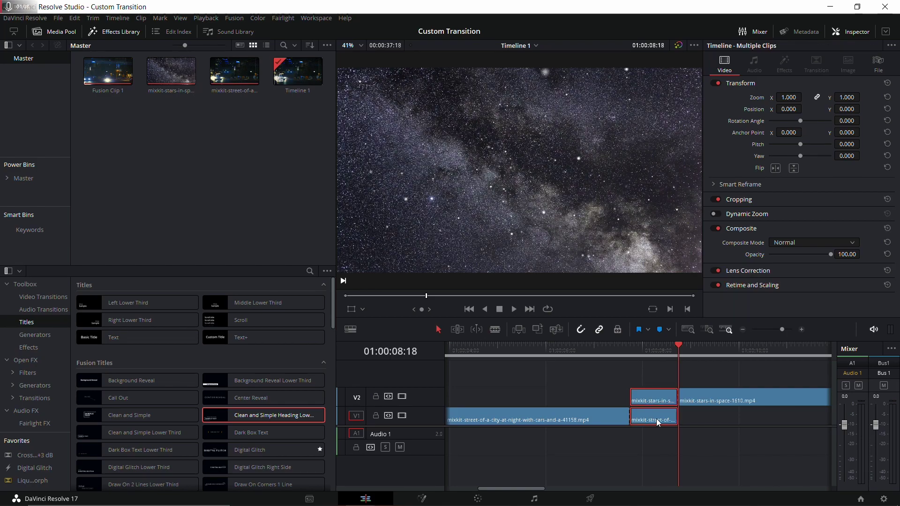
right_click(656, 422)
click(675, 137)
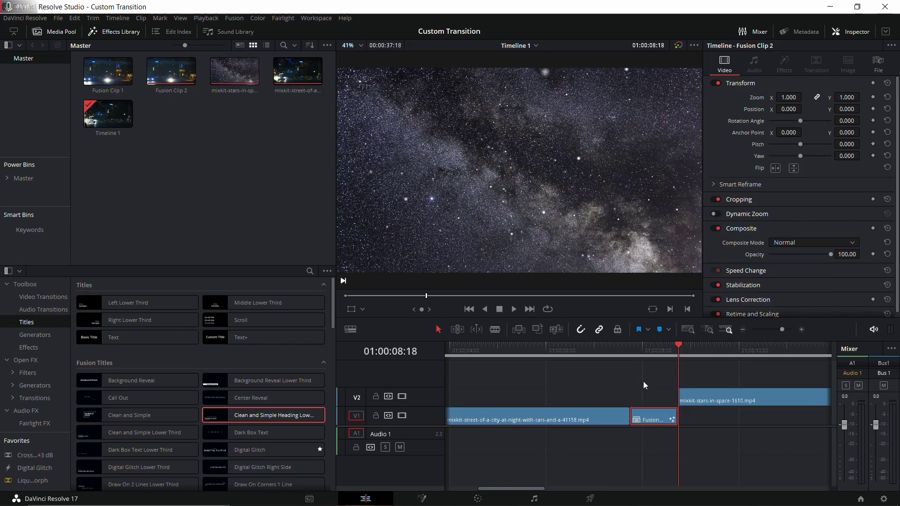
Open the Fusion clip's composition, modify Merge1's Blend with Anim Curves, and scrub through the resulting transition in the modifier view
click(654, 420)
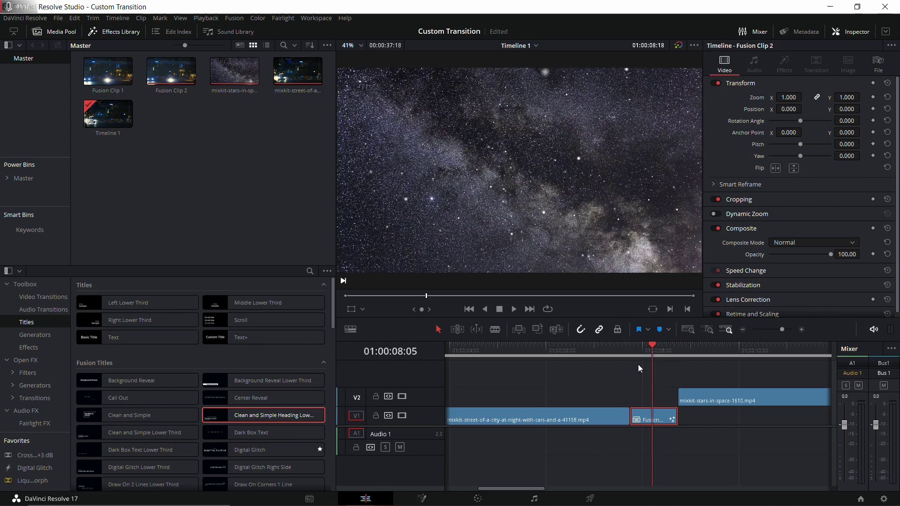
click(422, 499)
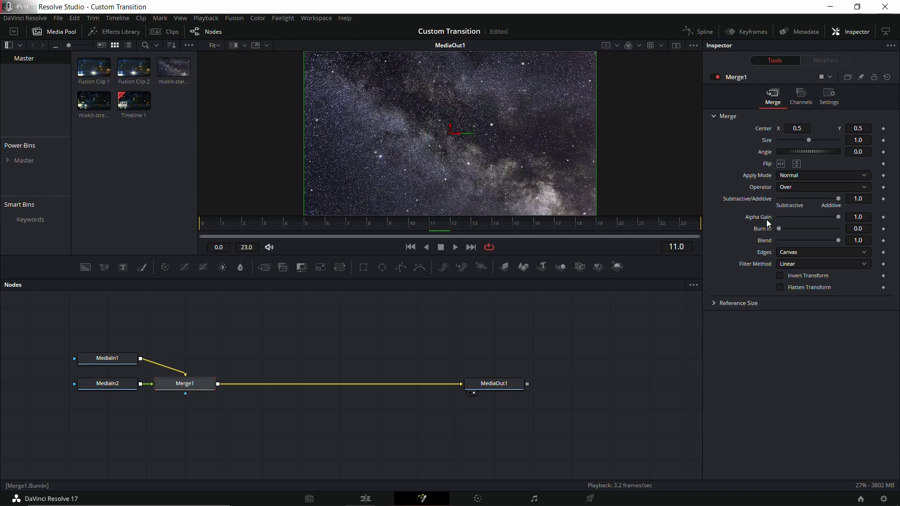
right_click(769, 242)
mouse_move(809, 281)
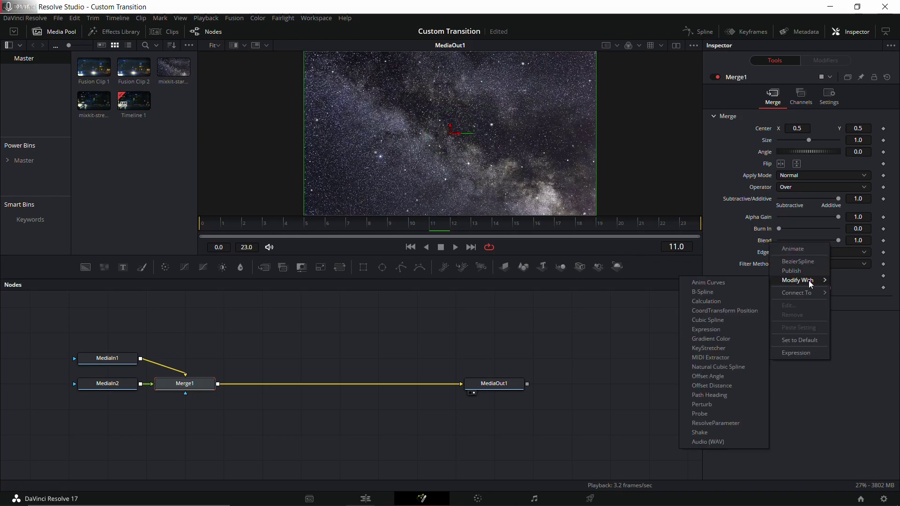
click(744, 283)
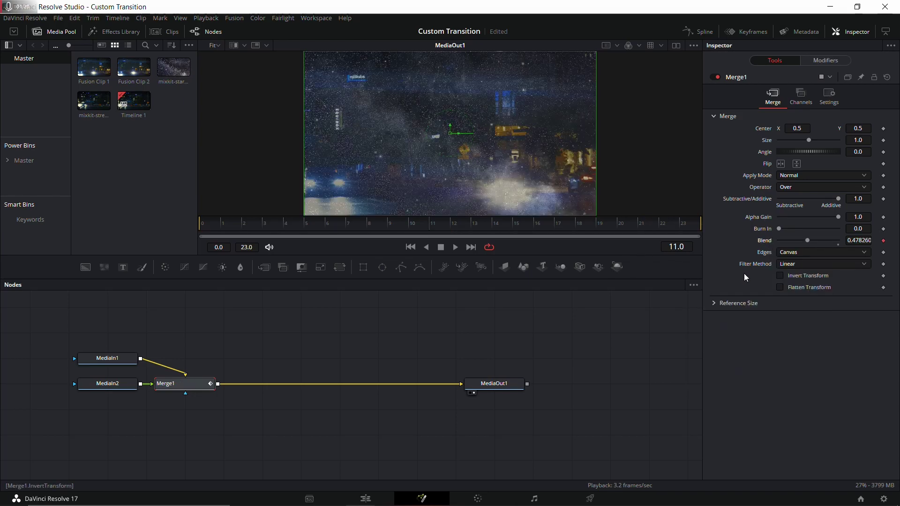
click(822, 60)
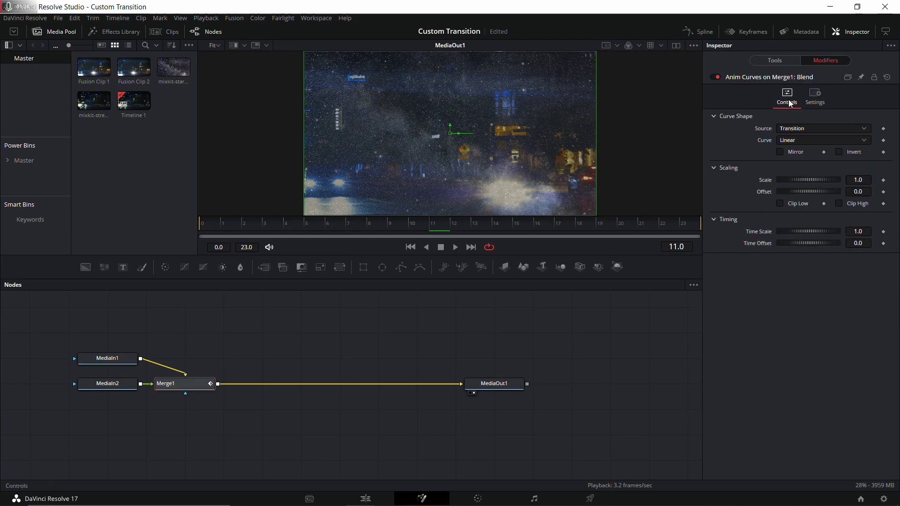
drag(412, 223, 681, 224)
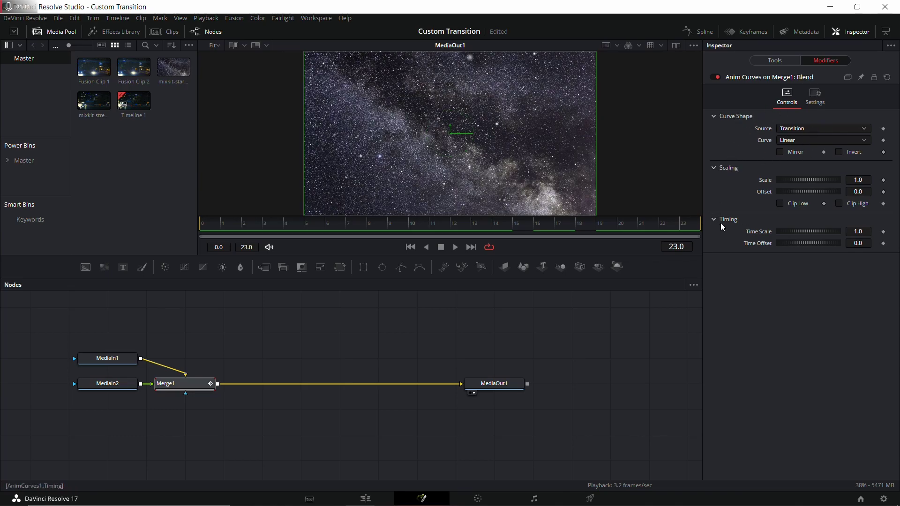
Try an Anim Curves Time Offset of 0.29 and reset it to 0.0
mouse_move(808, 232)
mouse_down()
mouse_move(794, 232)
mouse_move(815, 233)
mouse_move(786, 244)
mouse_move(826, 244)
mouse_move(817, 243)
mouse_up()
click(809, 236)
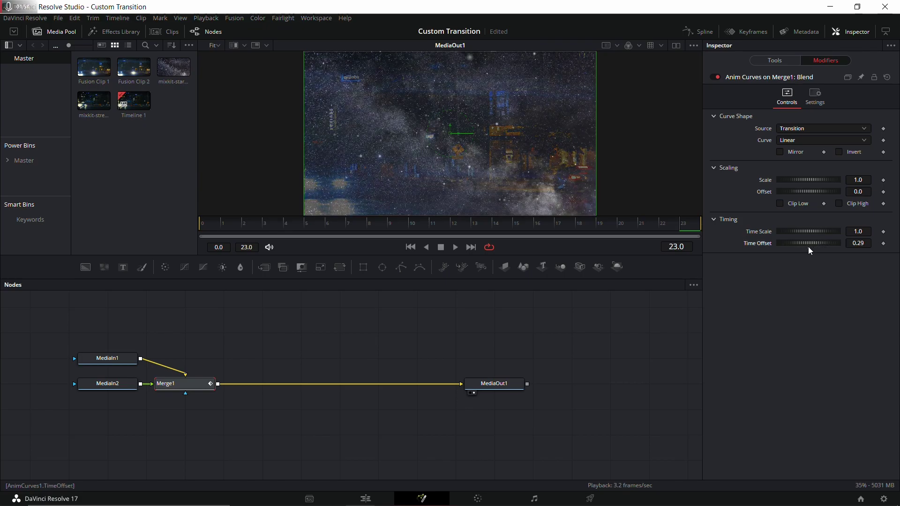
click(808, 247)
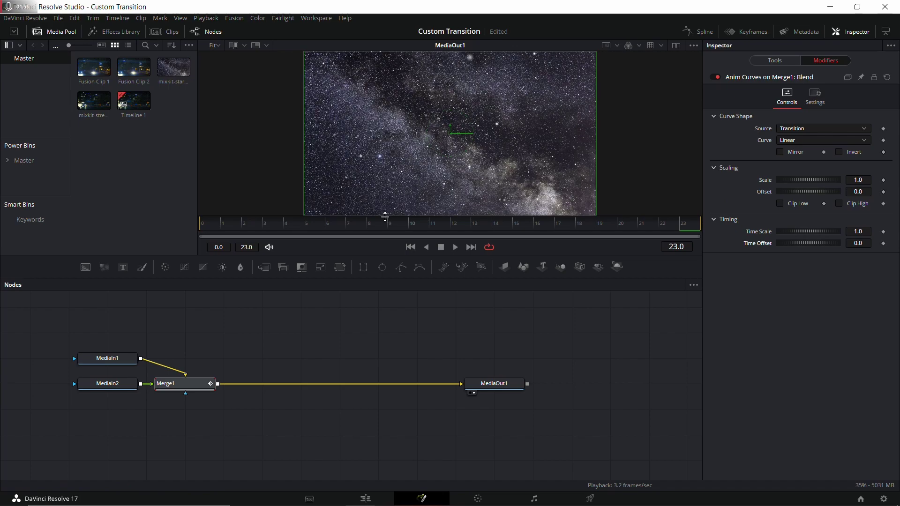
Try an Anim Curves Scale of 1.543, scrub the transition to compare frames, and reset the Scale to 1.0
mouse_move(202, 225)
mouse_down()
mouse_move(260, 224)
mouse_move(203, 224)
mouse_up()
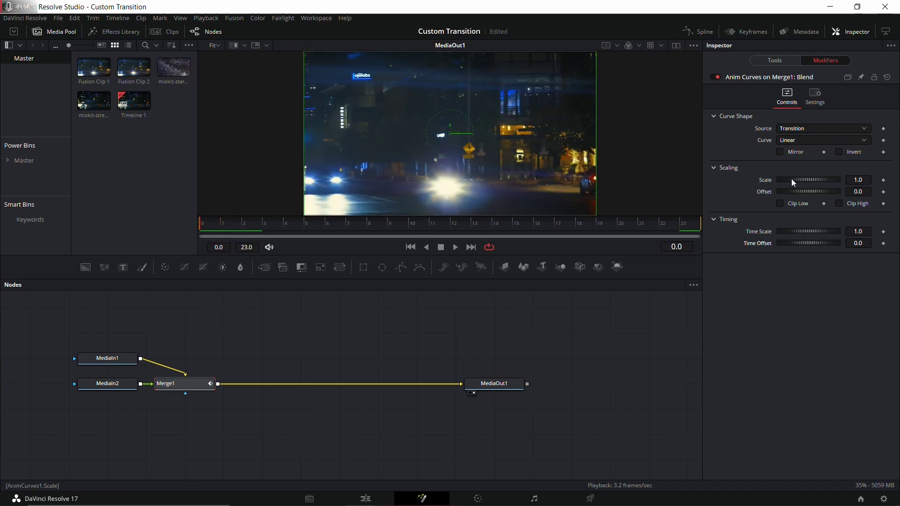
drag(806, 179, 818, 180)
click(221, 225)
drag(222, 224, 522, 226)
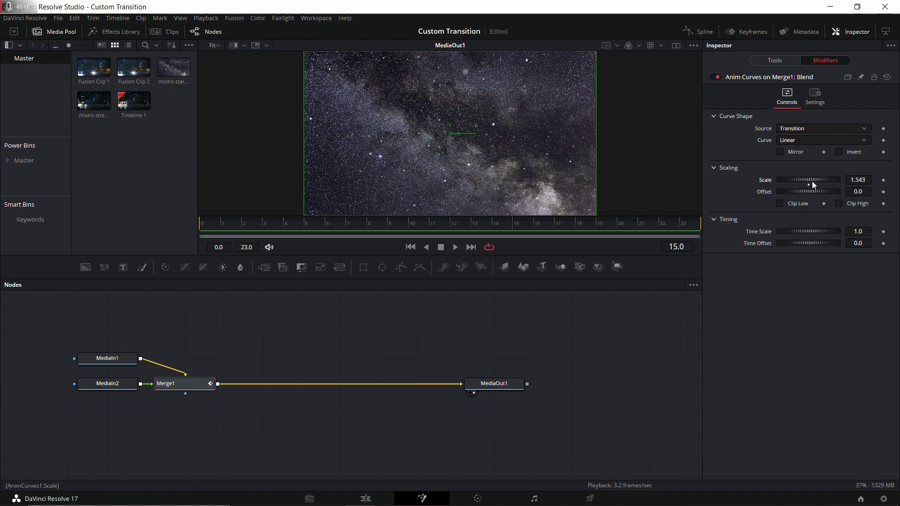
click(699, 225)
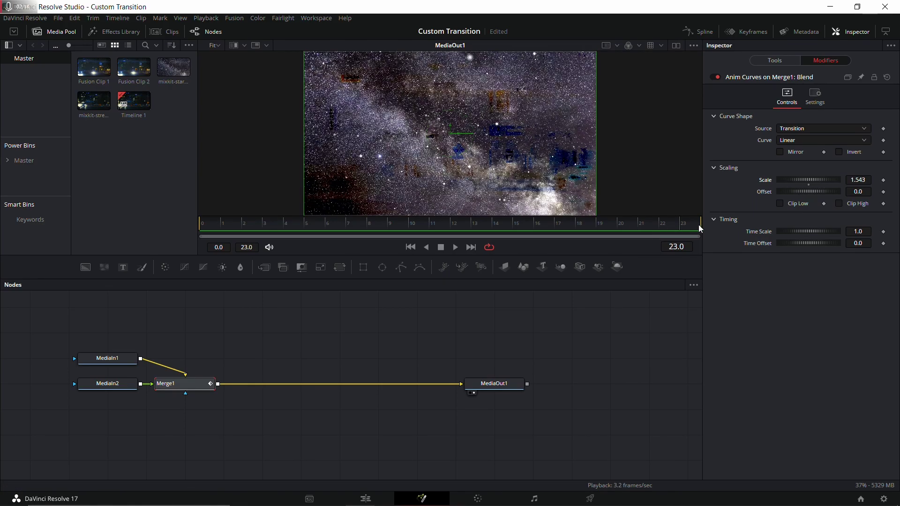
click(525, 226)
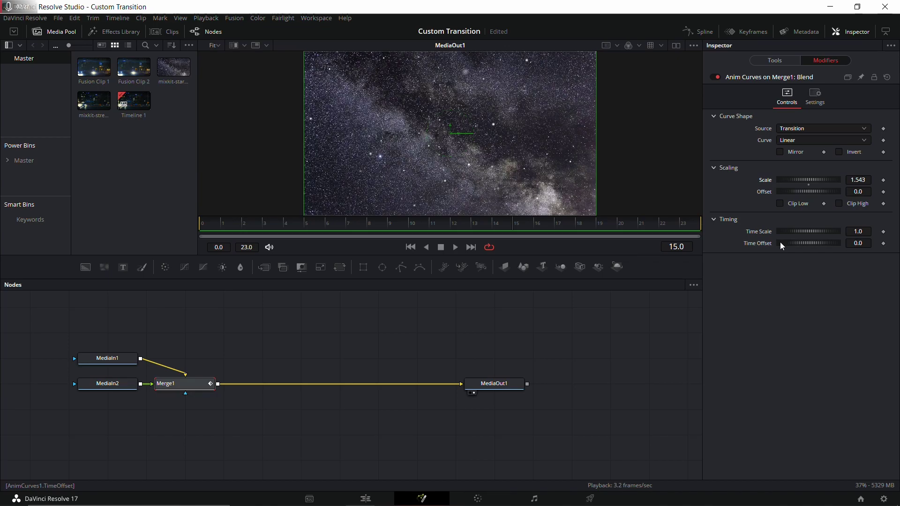
click(809, 185)
Try an Anim Curves scaling Offset of 0.522 and reset it to 0.0
mouse_move(812, 192)
mouse_down()
mouse_move(825, 192)
mouse_move(809, 190)
mouse_up()
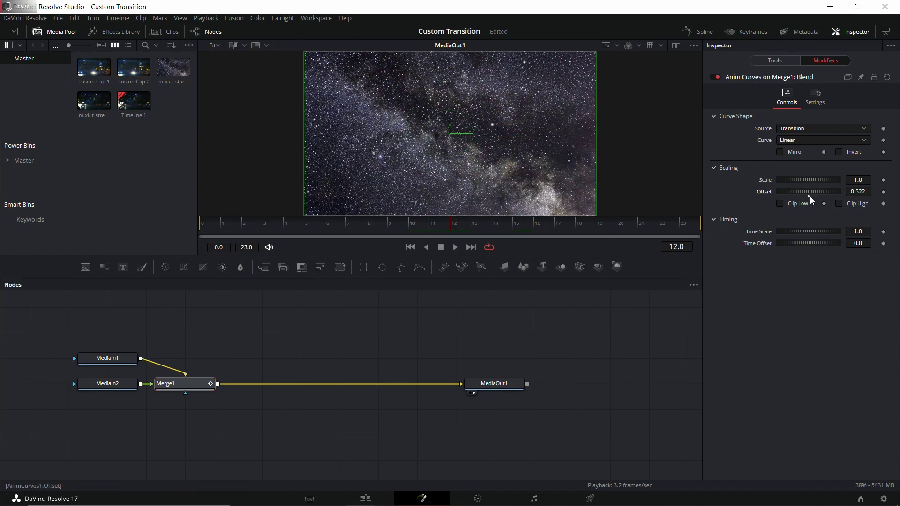
click(810, 196)
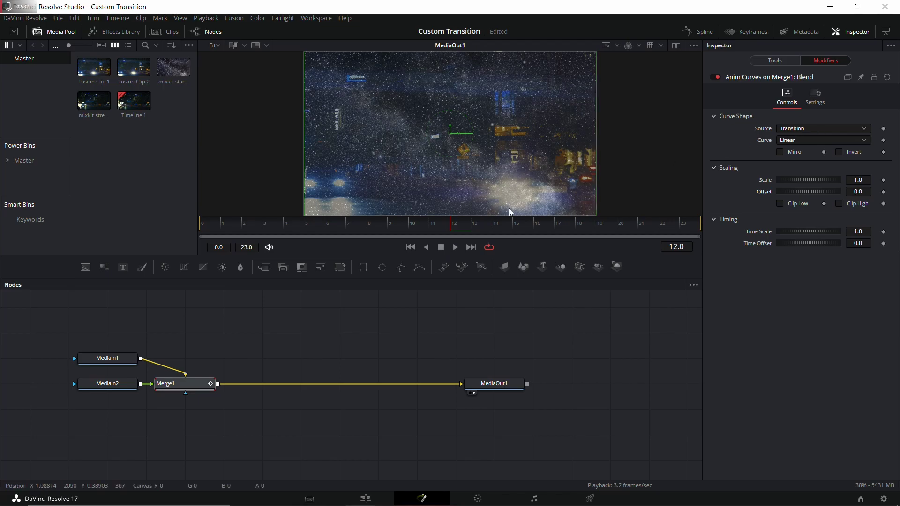
drag(255, 337, 265, 357)
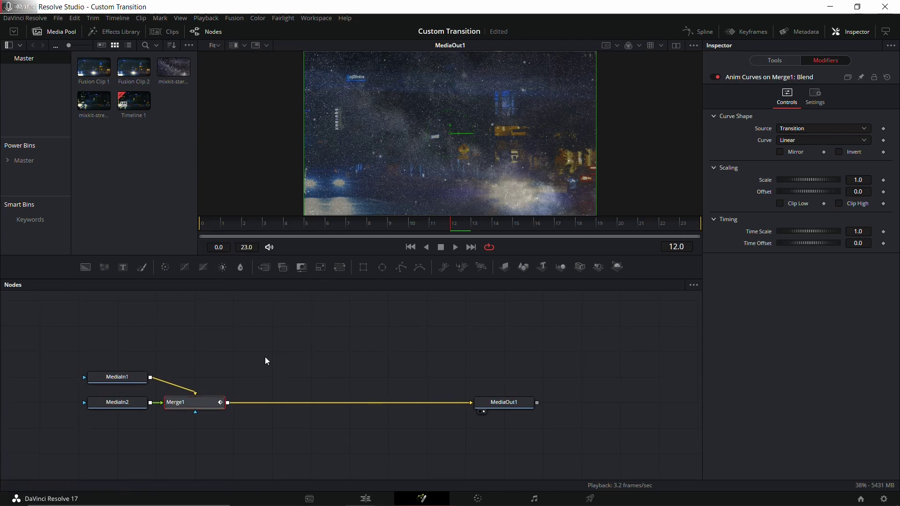
click(805, 128)
click(518, 312)
click(810, 128)
click(584, 335)
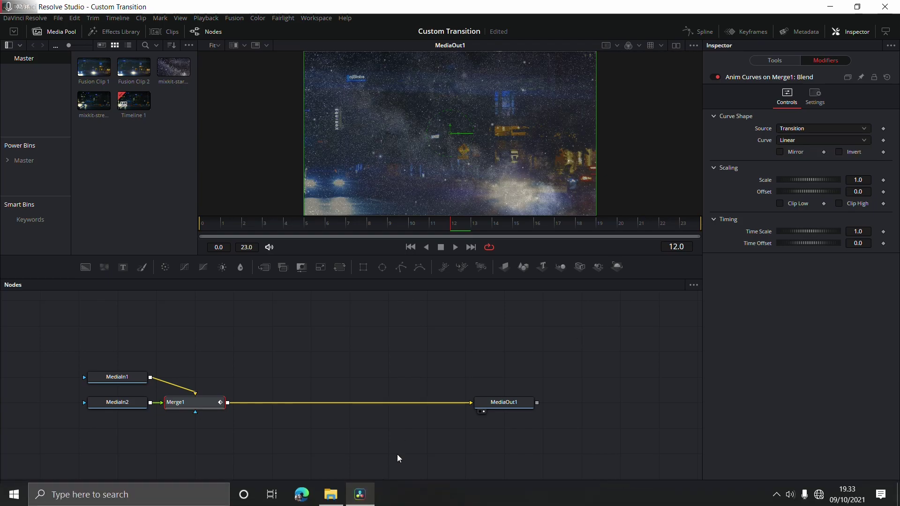
Temporarily add a Cross Dissolve to the start of the V2 stars clip, delete it, and return to the Fusion clip's composition
click(366, 498)
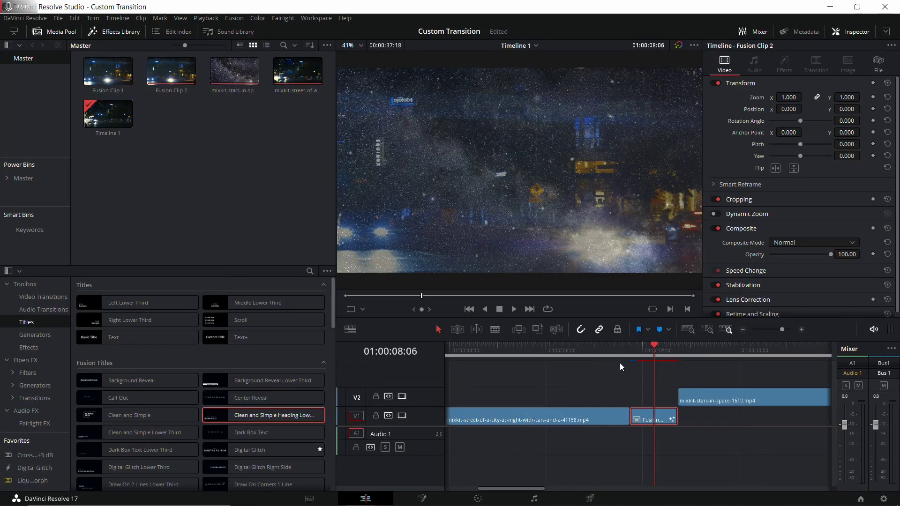
click(743, 392)
key(ctrl+t)
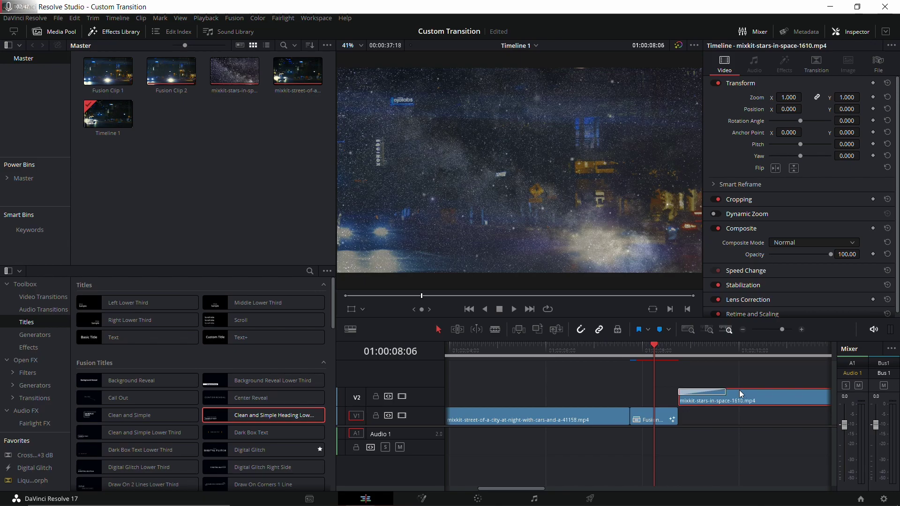
click(723, 393)
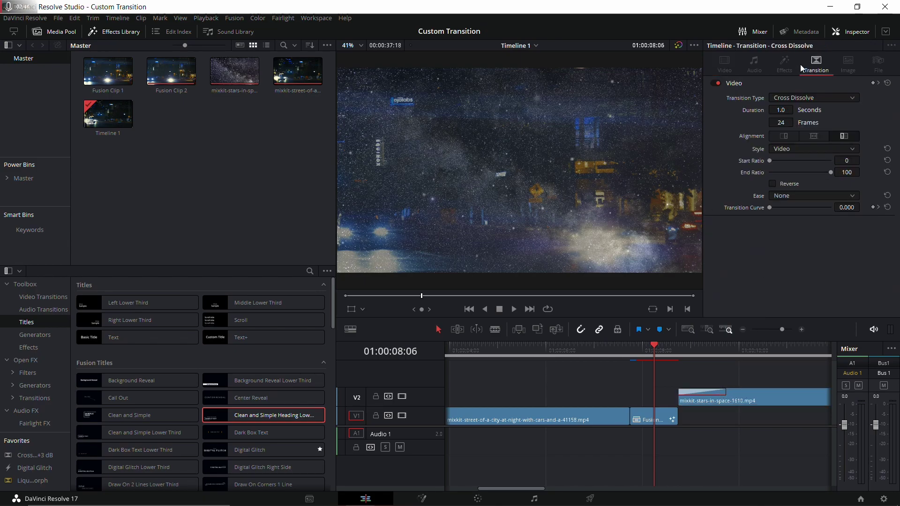
key(Delete)
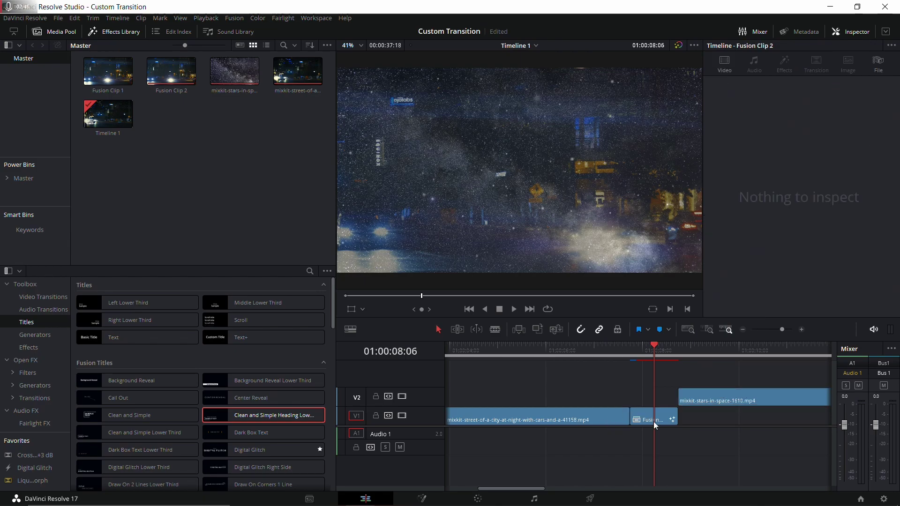
click(422, 499)
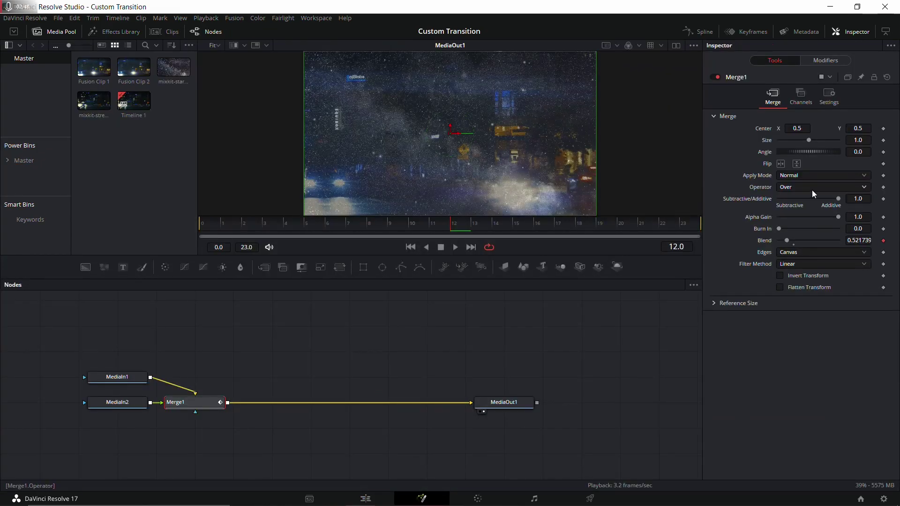
Set the Curve of the Anim Curves modifier on Merge1's Blend to Easing and scrub through the transition
click(826, 61)
click(792, 76)
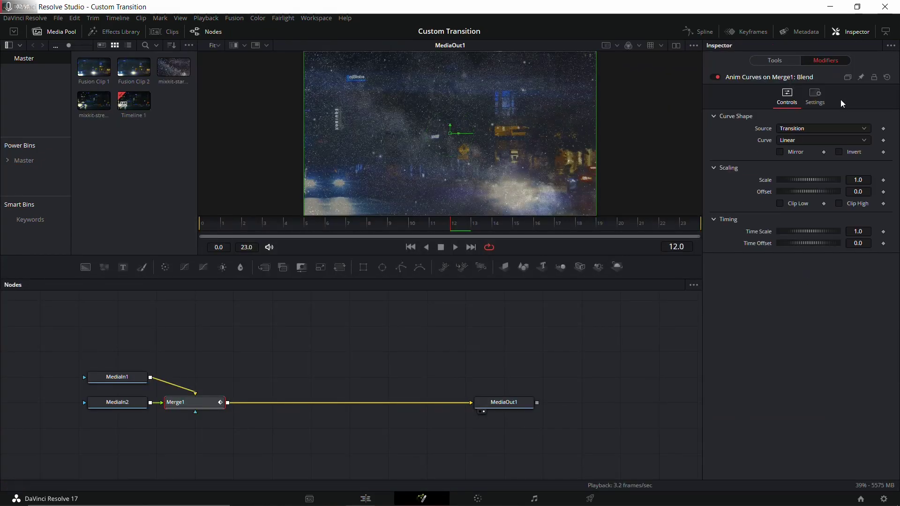
click(834, 126)
click(832, 123)
click(822, 138)
click(807, 162)
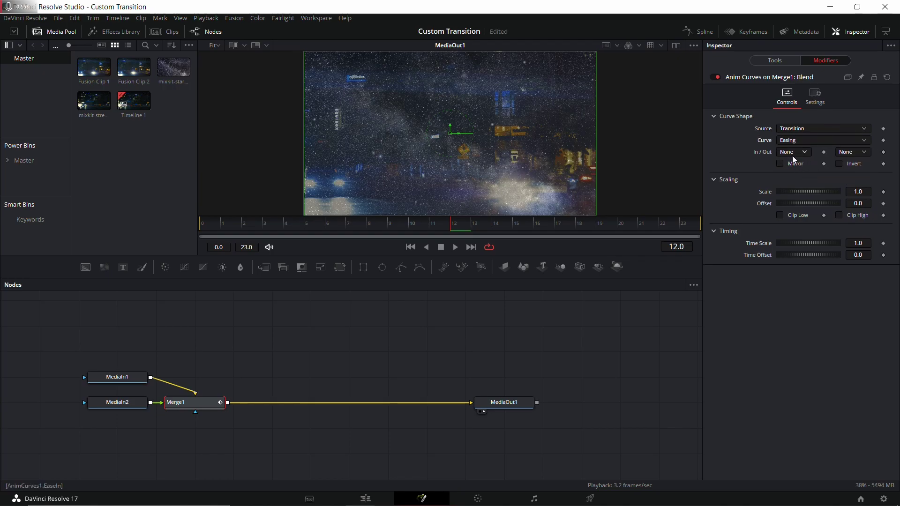
click(795, 155)
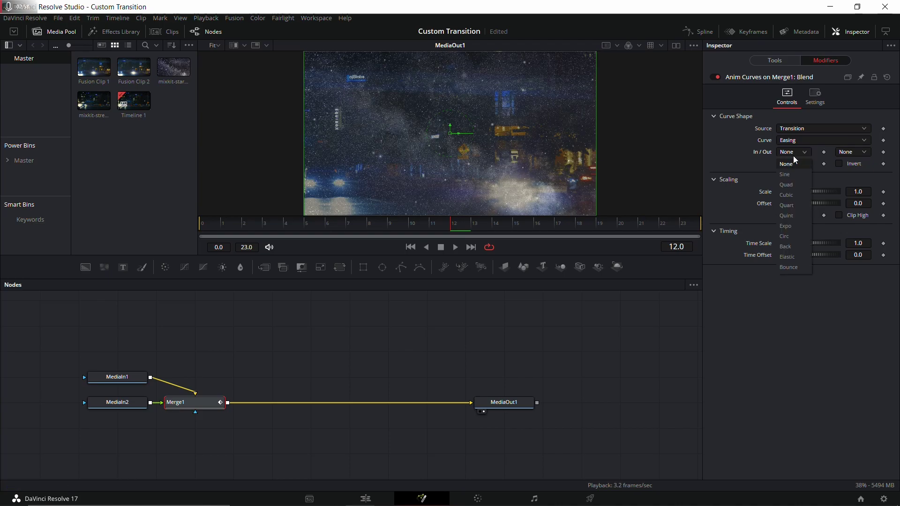
click(408, 332)
drag(212, 225, 389, 223)
Set both the In and Out easing of the Anim Curves to Sine and scrub the transition to check the blend
click(806, 152)
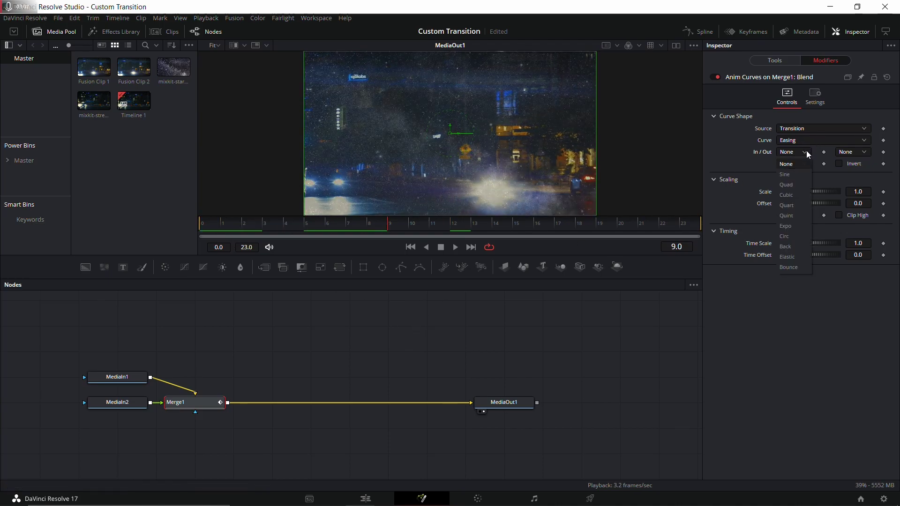
click(797, 175)
drag(327, 226, 460, 229)
click(850, 153)
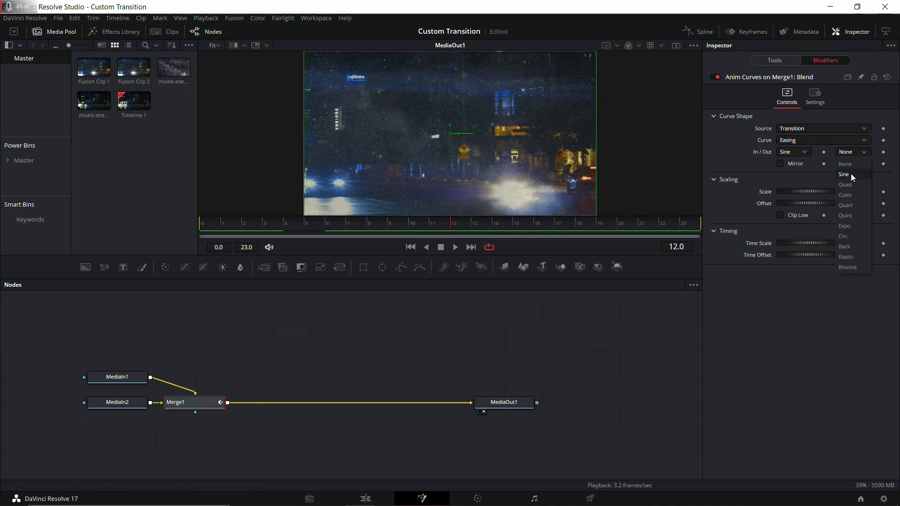
click(851, 174)
drag(436, 226, 694, 223)
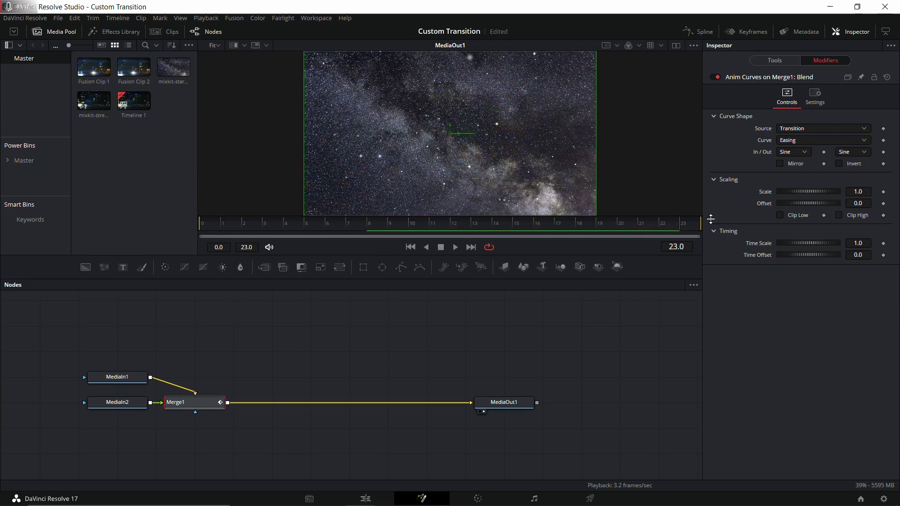
click(793, 152)
click(477, 304)
drag(398, 222, 348, 222)
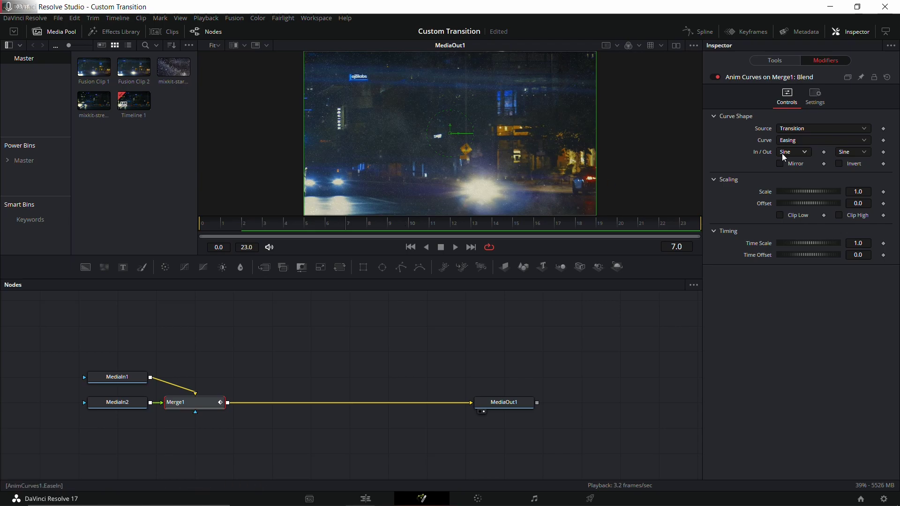
click(219, 223)
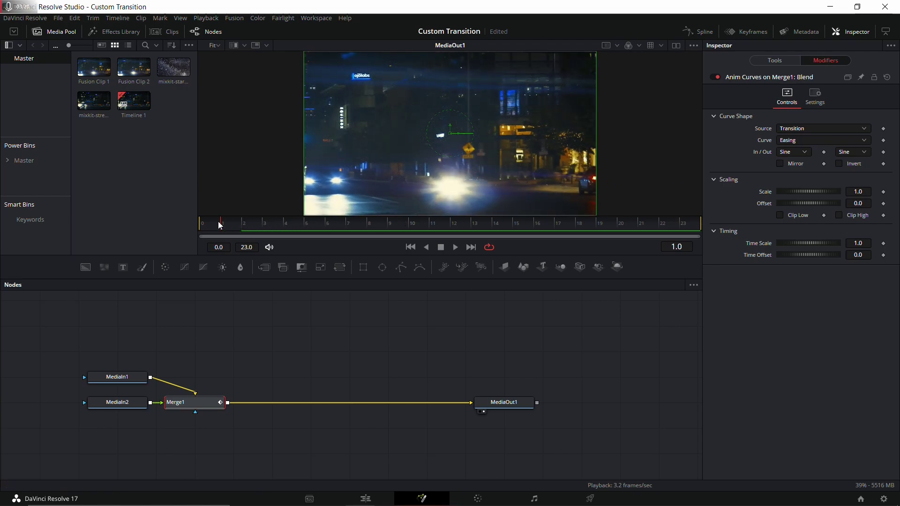
drag(218, 222, 702, 217)
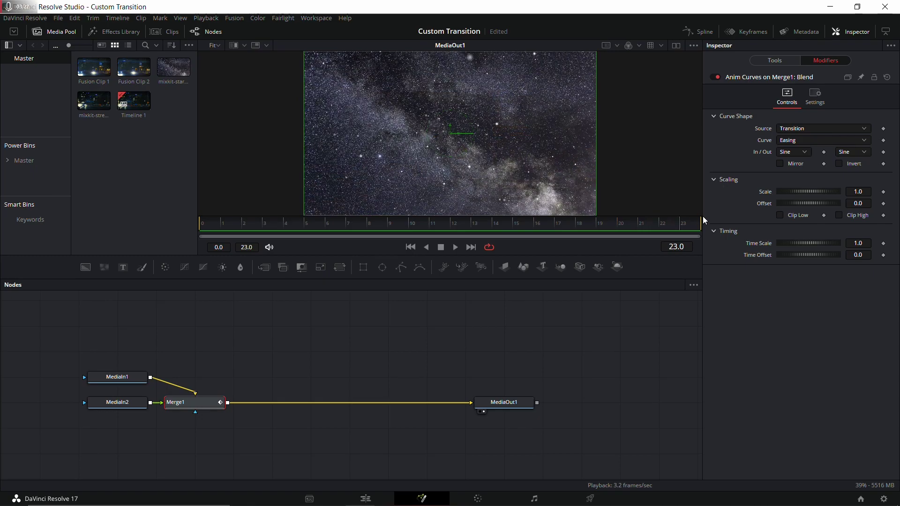
Try mirroring the easing curve, scrub the transition to compare frames, and turn Mirror off
click(781, 164)
drag(415, 225, 688, 224)
click(782, 164)
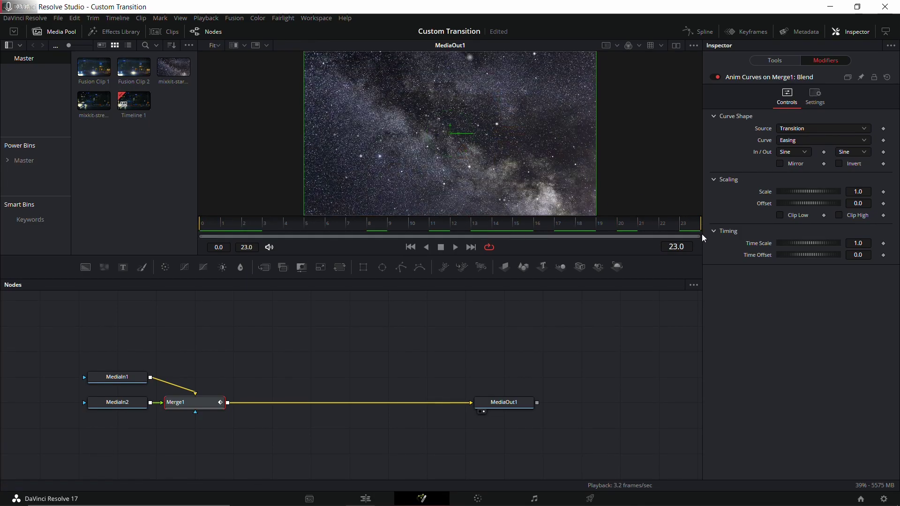
click(782, 164)
click(453, 225)
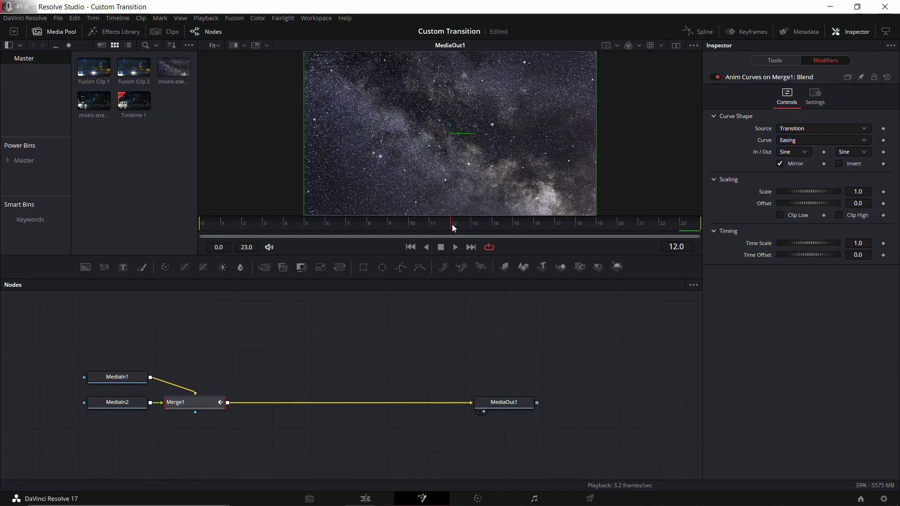
drag(452, 224, 703, 227)
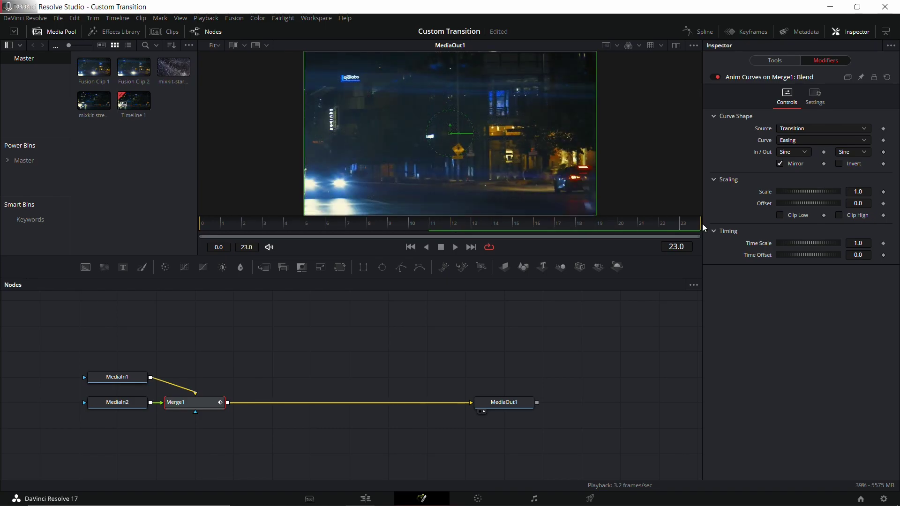
click(780, 163)
Try inverting the easing curve and scrub the transition from its first frame
click(838, 164)
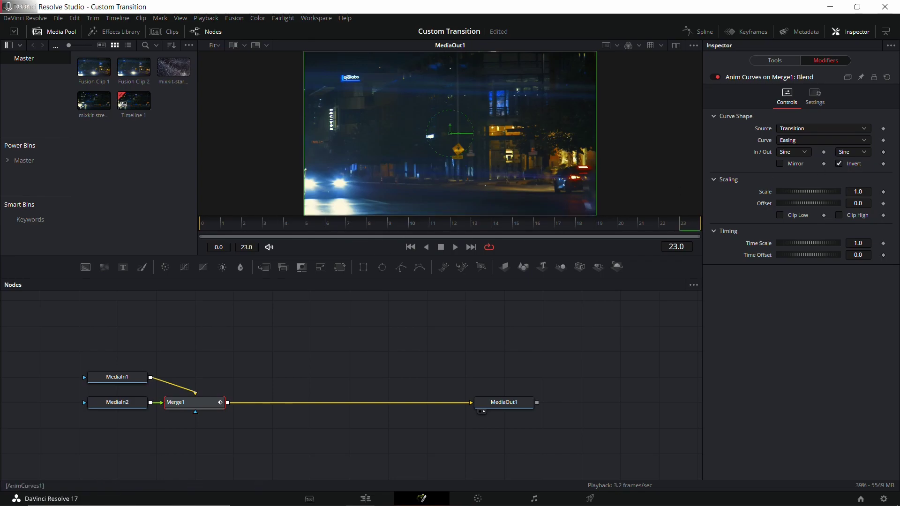
click(839, 163)
click(203, 223)
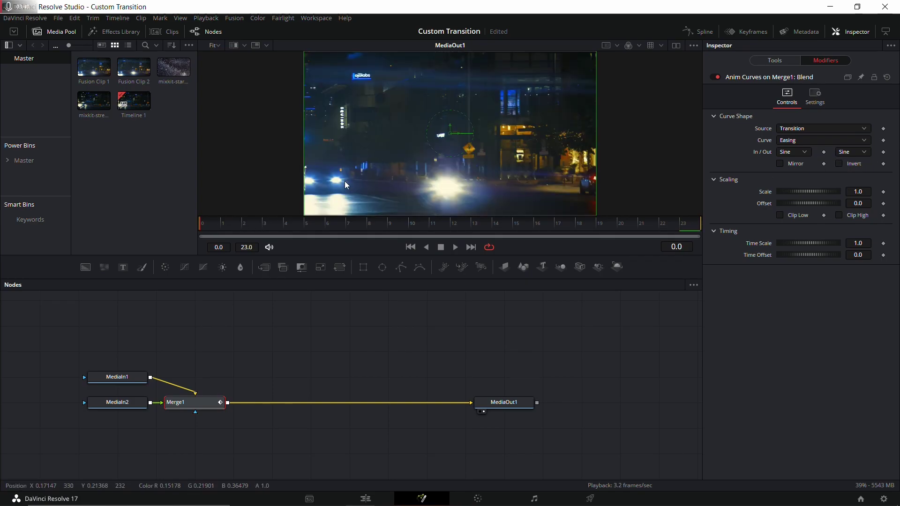
click(839, 164)
drag(219, 222, 430, 225)
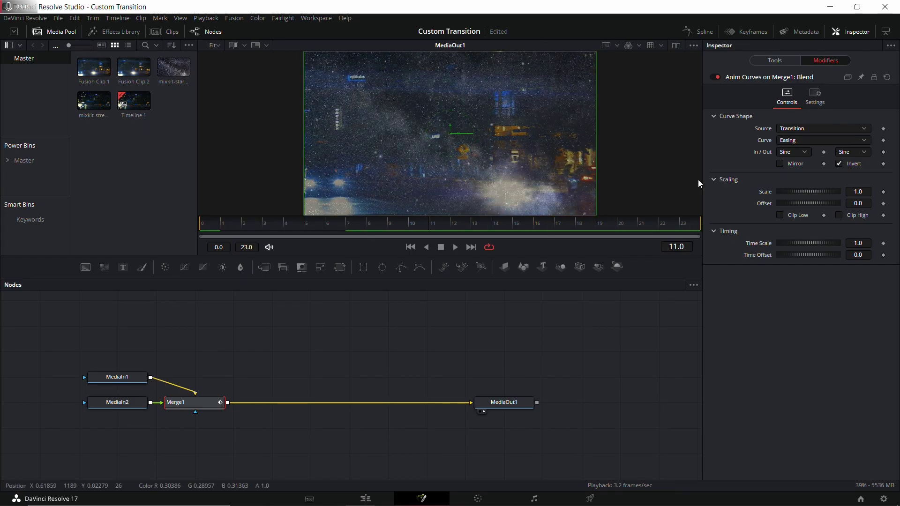
Try Mirror together with Invert, scrub the transition in both directions, and turn both options off
click(780, 163)
drag(213, 223, 735, 240)
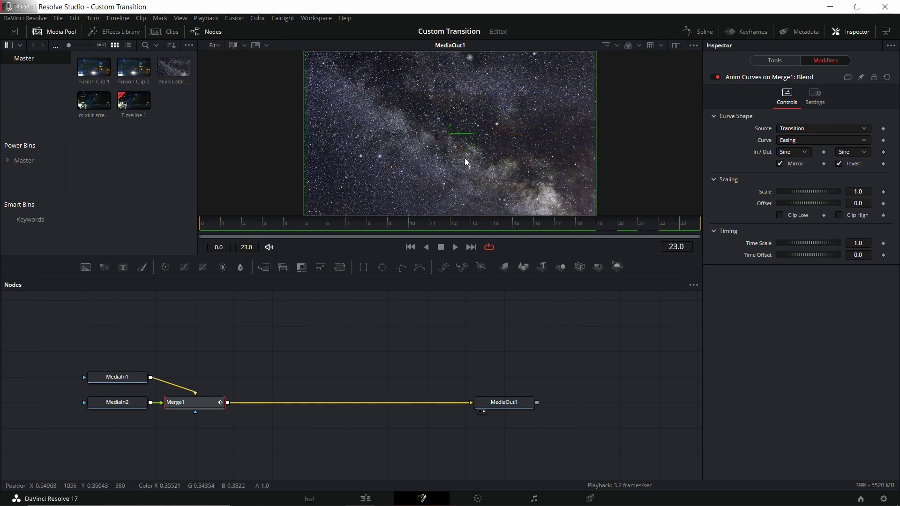
drag(253, 229, 178, 227)
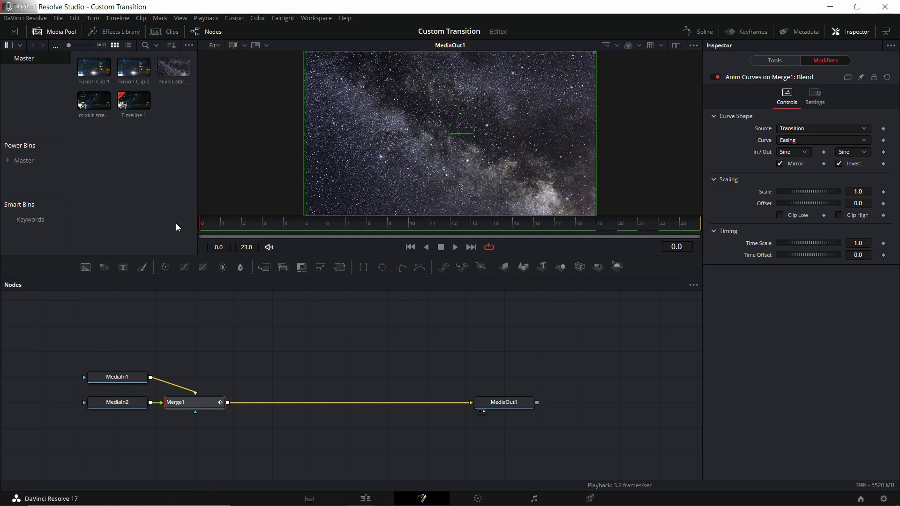
click(806, 164)
click(856, 165)
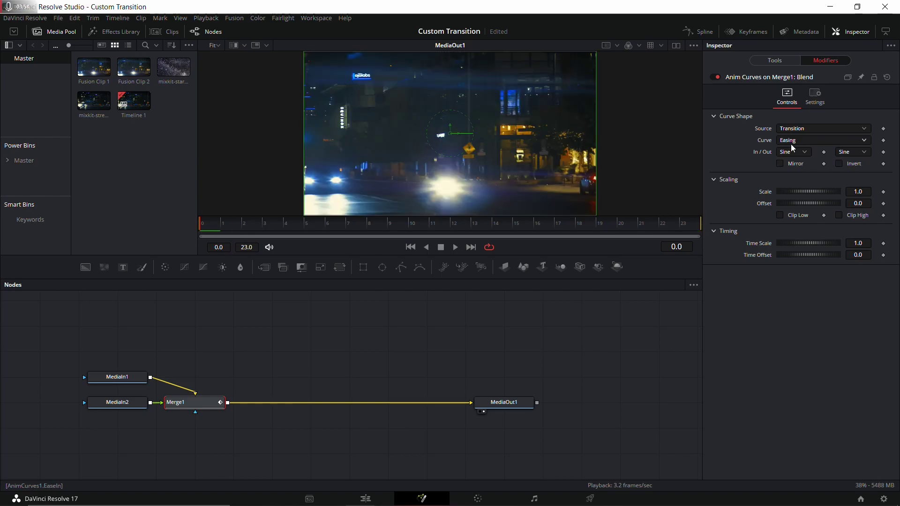
Try a Custom curve shaped into a rising zigzag with four inner points, and play back the transition
click(791, 142)
click(792, 174)
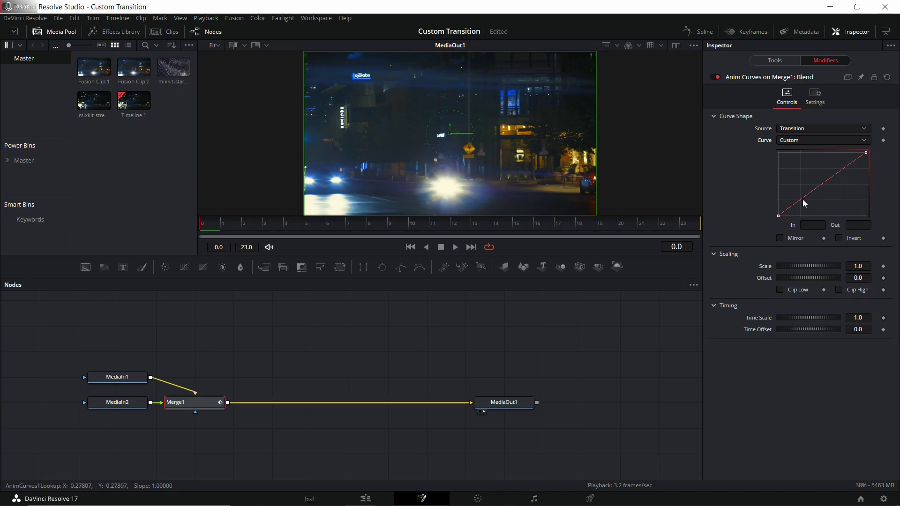
click(800, 201)
click(825, 183)
click(850, 163)
mouse_move(800, 200)
mouse_down()
mouse_move(799, 173)
mouse_move(813, 192)
mouse_up()
click(814, 192)
drag(850, 164, 843, 183)
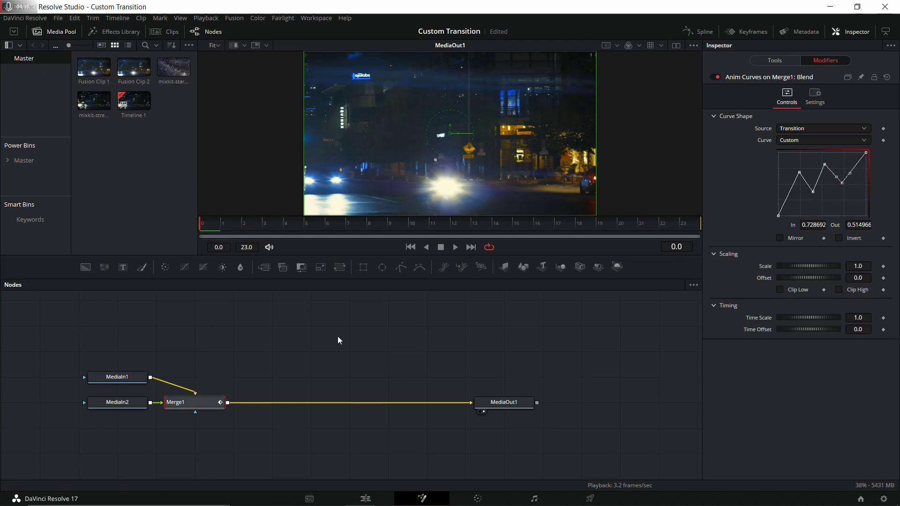
key(space)
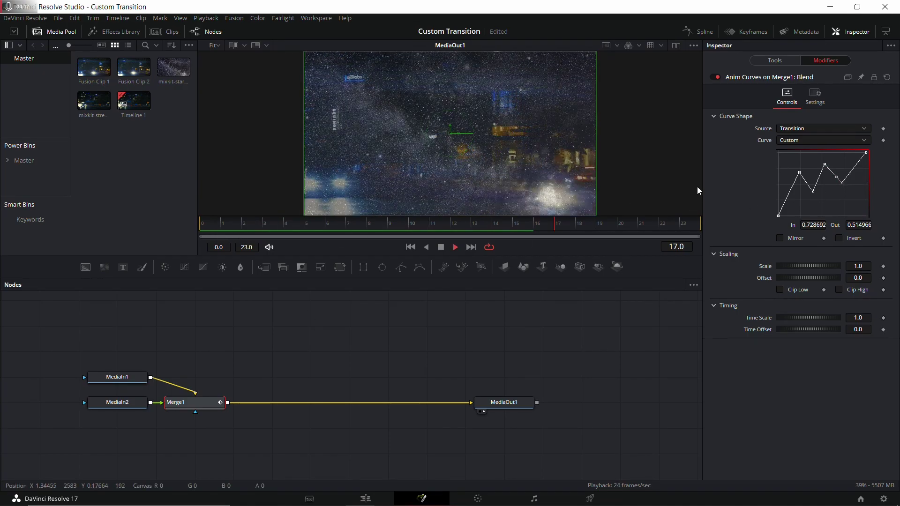
key(space)
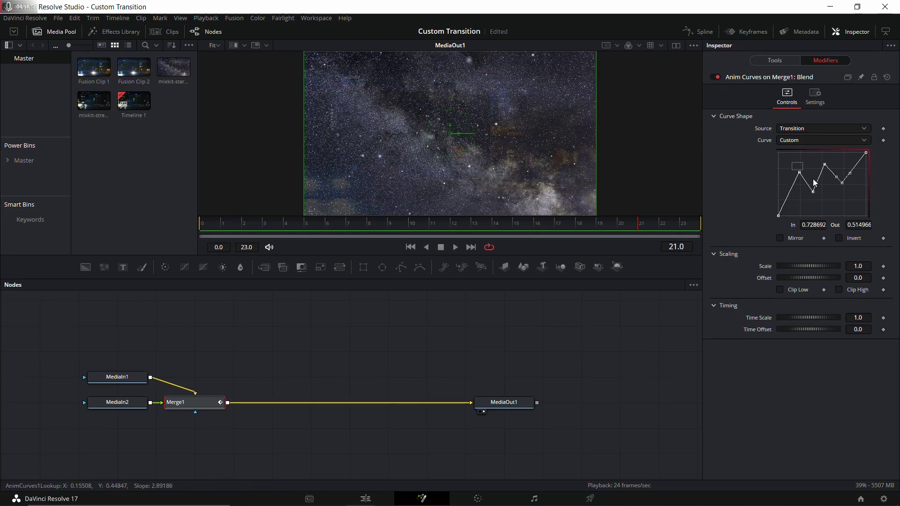
Smooth the inner points of the Custom zigzag curve and play back the transition
right_click(800, 175)
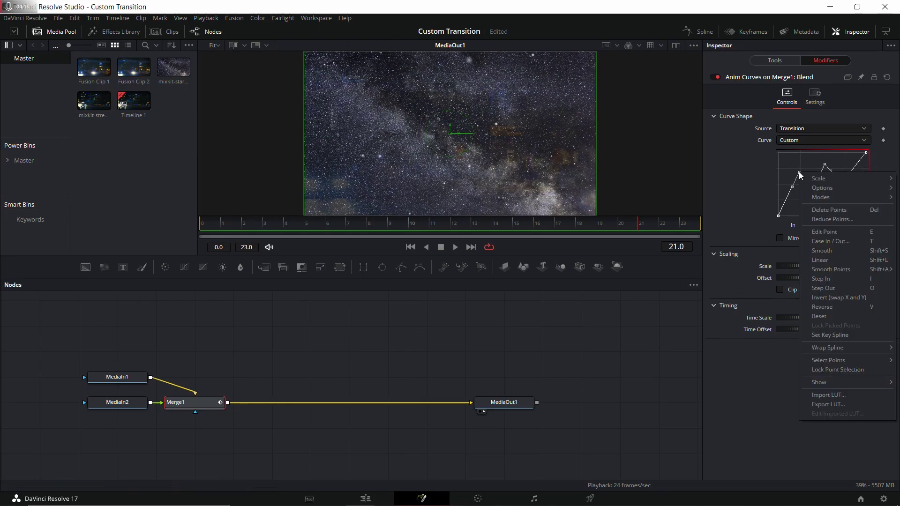
click(832, 252)
click(832, 214)
key(space)
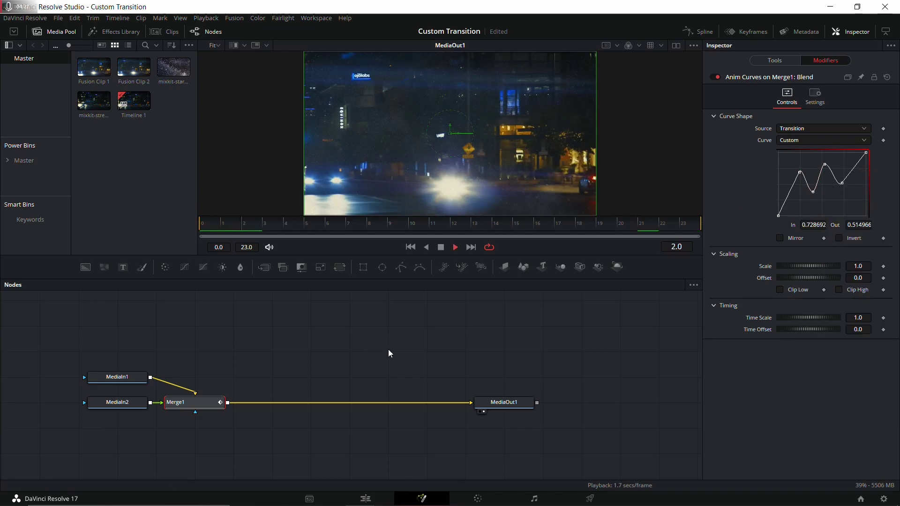
key(space)
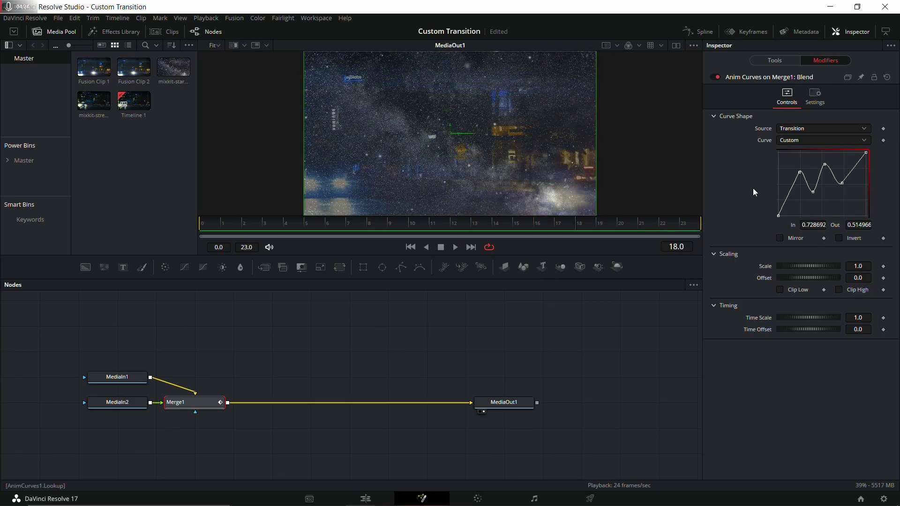
Try the Linear curve, scrub the transition to its last frame, and return the Curve to Easing
click(806, 141)
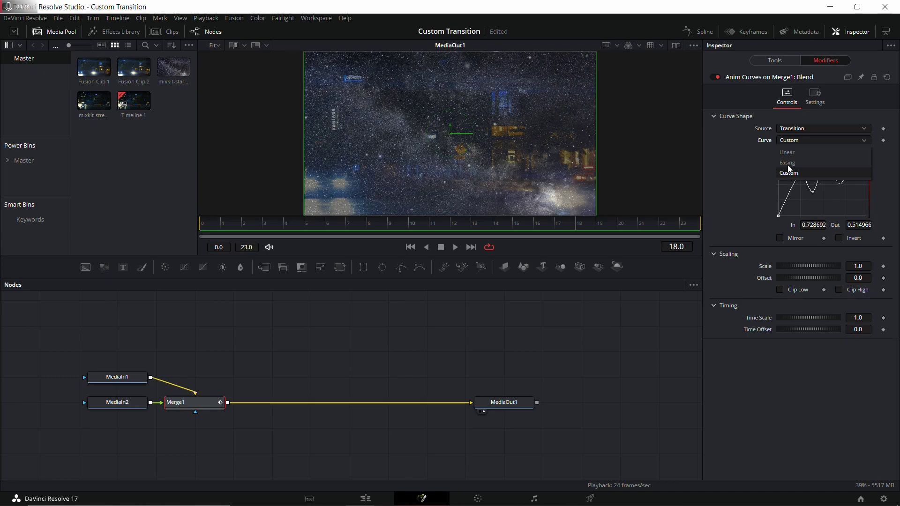
click(792, 153)
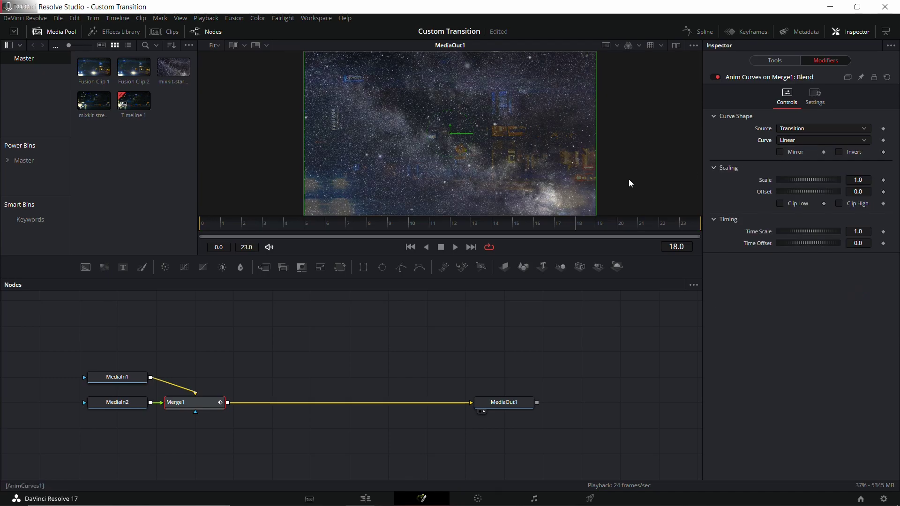
drag(204, 224, 377, 234)
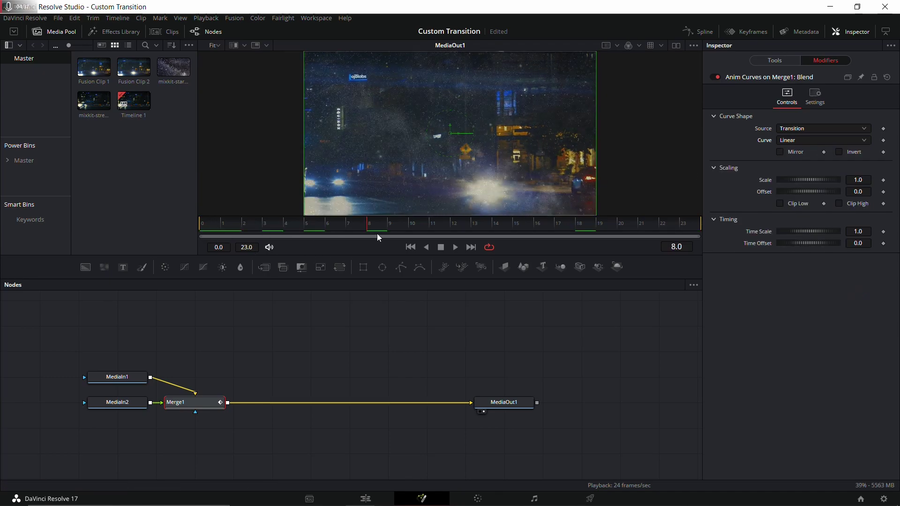
drag(491, 224, 699, 221)
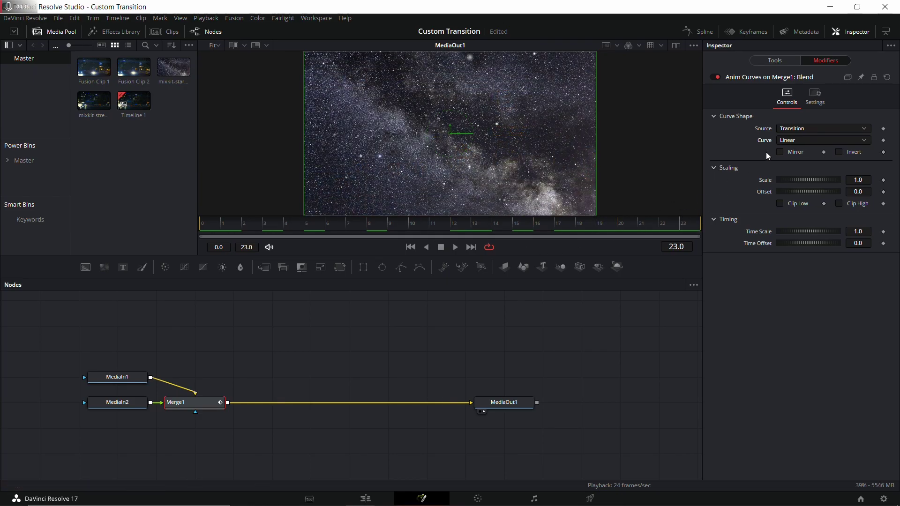
click(788, 141)
click(794, 162)
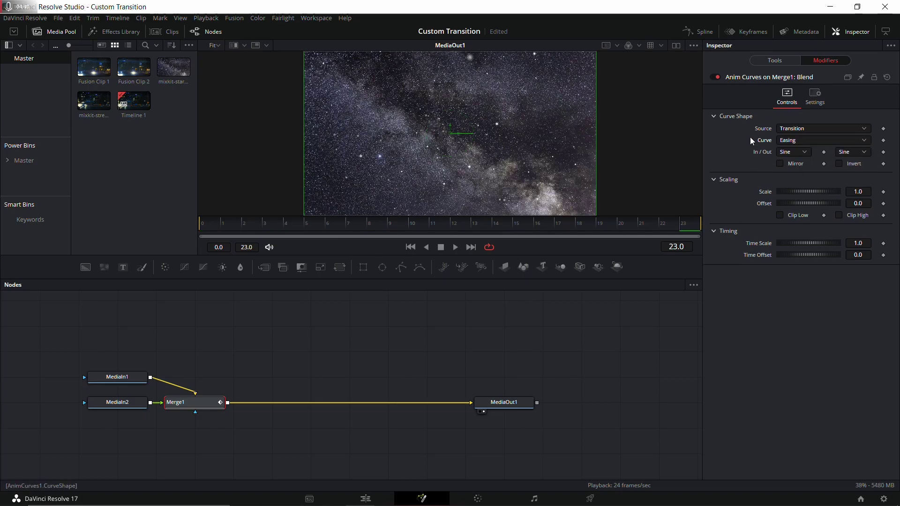
Add a Directional Blur node between Merge1 and MediaOut1
click(788, 60)
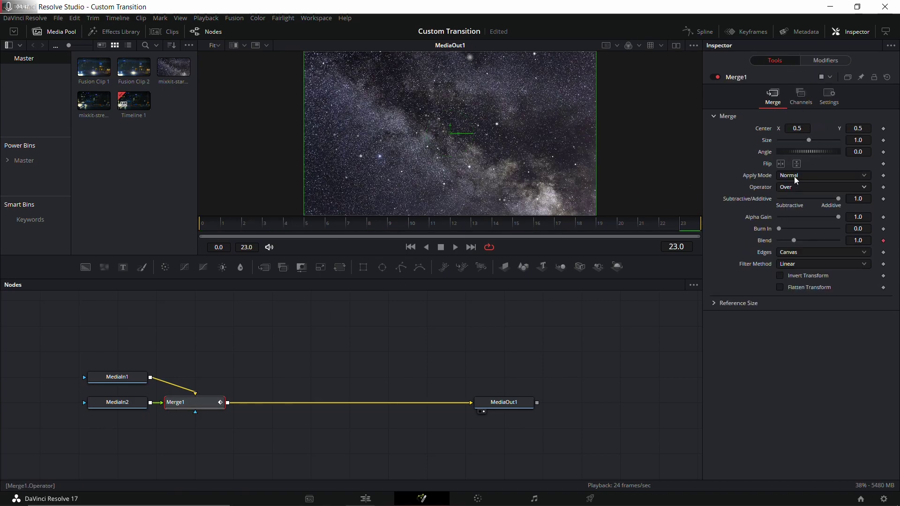
click(816, 61)
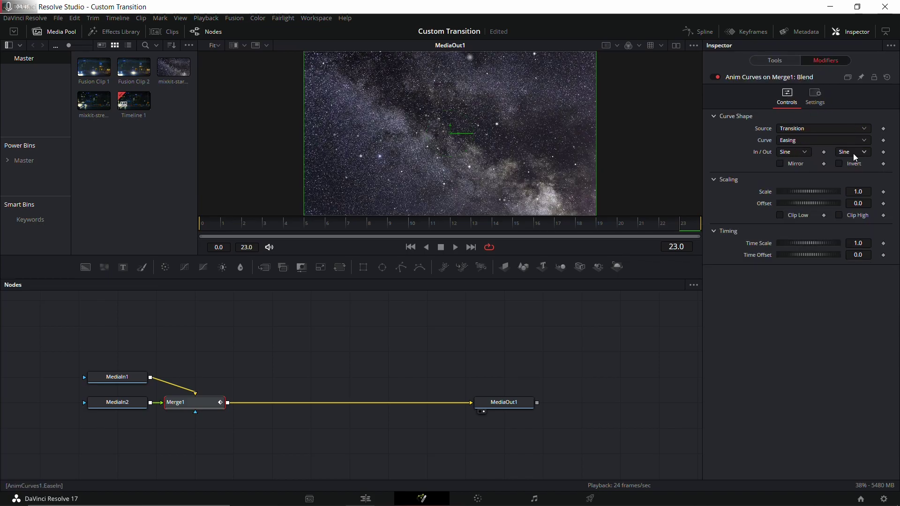
click(775, 60)
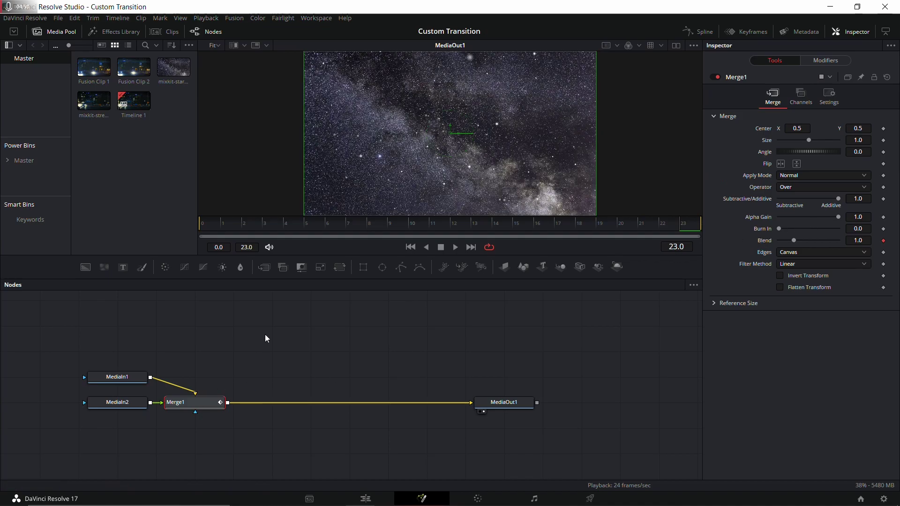
key(shift+space)
text(direc)
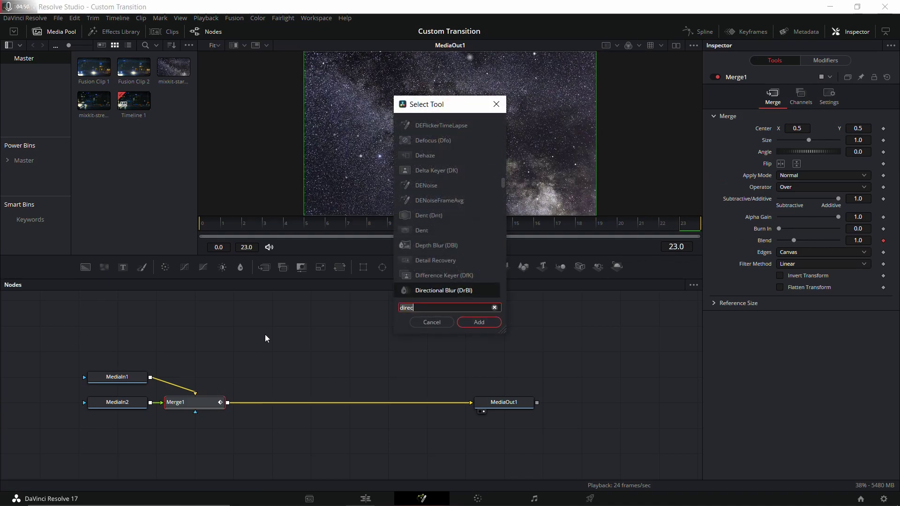
click(440, 291)
click(488, 323)
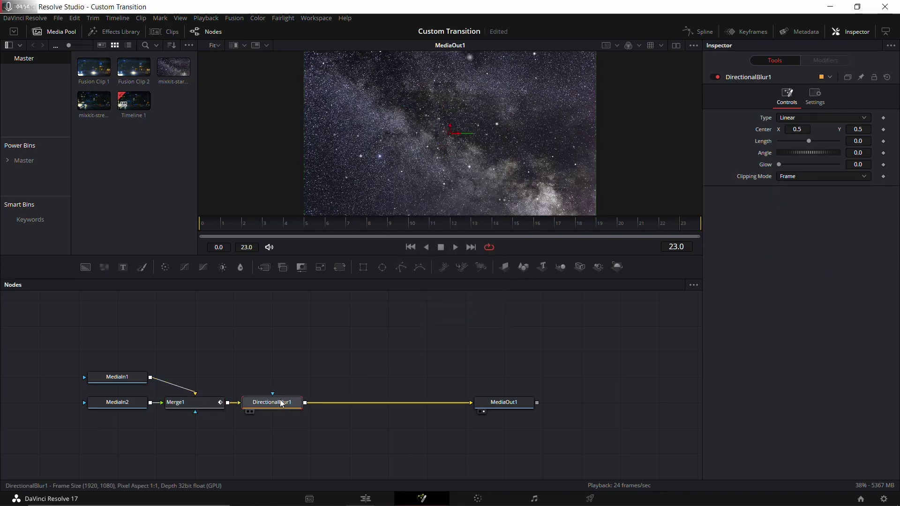
Modify the Length of DirectionalBlur1 with Anim Curves and open the new modifier's controls
right_click(770, 144)
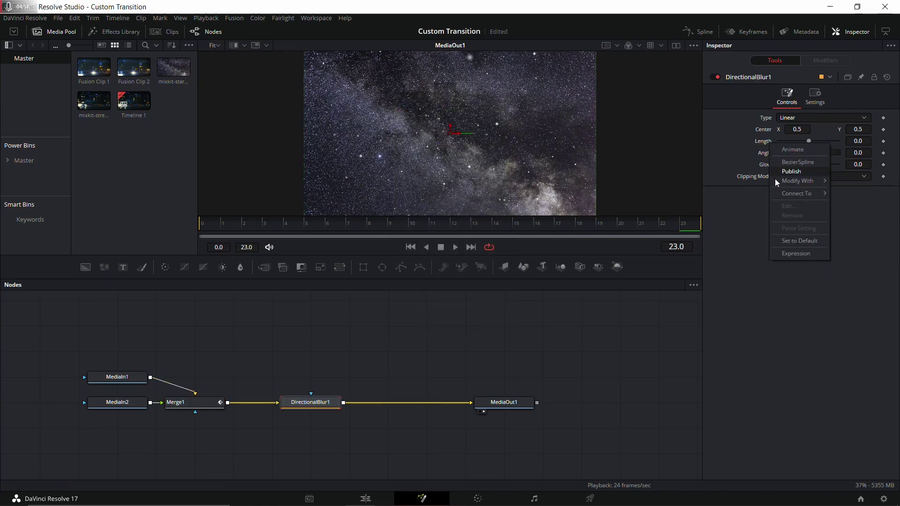
click(752, 183)
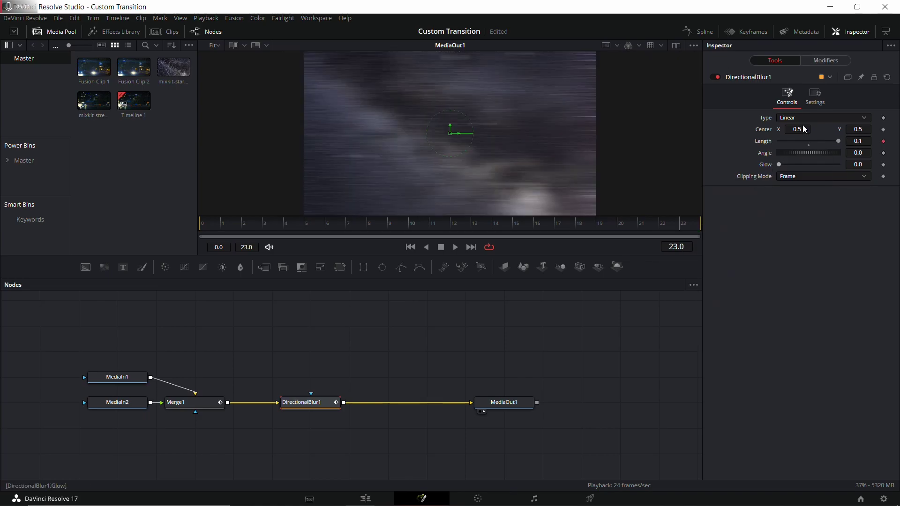
click(834, 62)
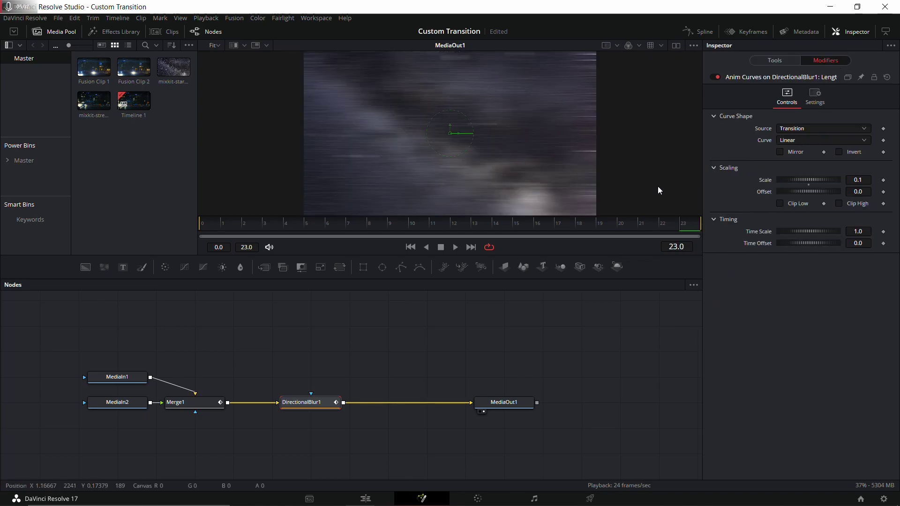
Set the blur Length's Anim Curves to the Transition source with an Easing curve, using Sine for both In and Out
click(797, 130)
click(793, 151)
click(795, 140)
click(793, 161)
click(797, 153)
click(790, 175)
click(850, 152)
click(844, 176)
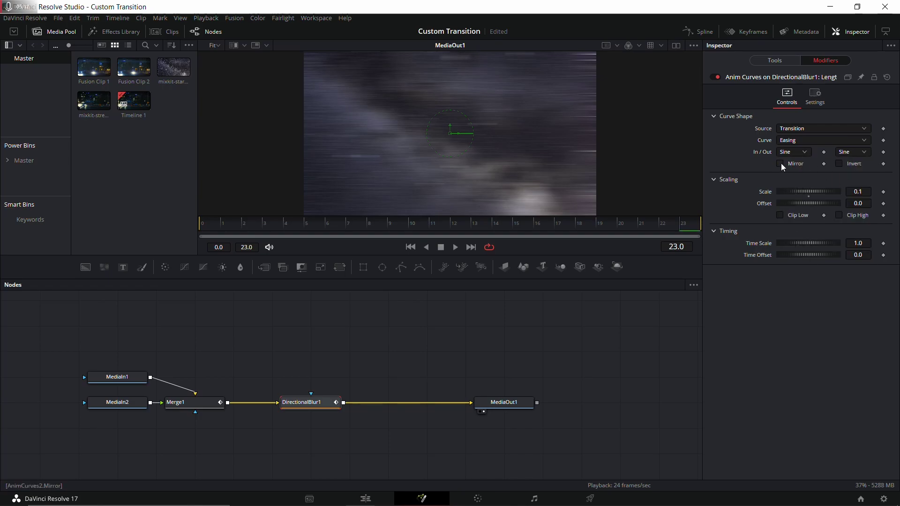
Mirror the blur Length curve, scrub through the transition, and play it back
click(781, 163)
drag(396, 226, 693, 209)
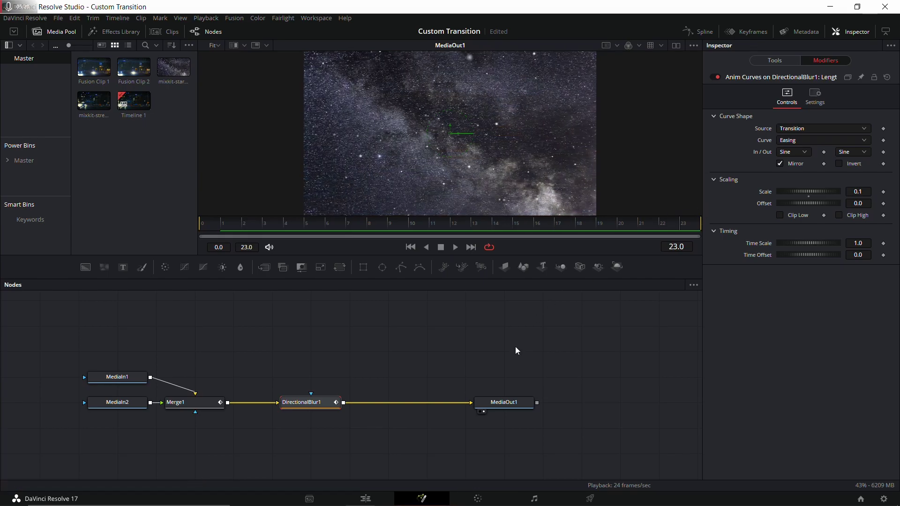
key(space)
key(space)
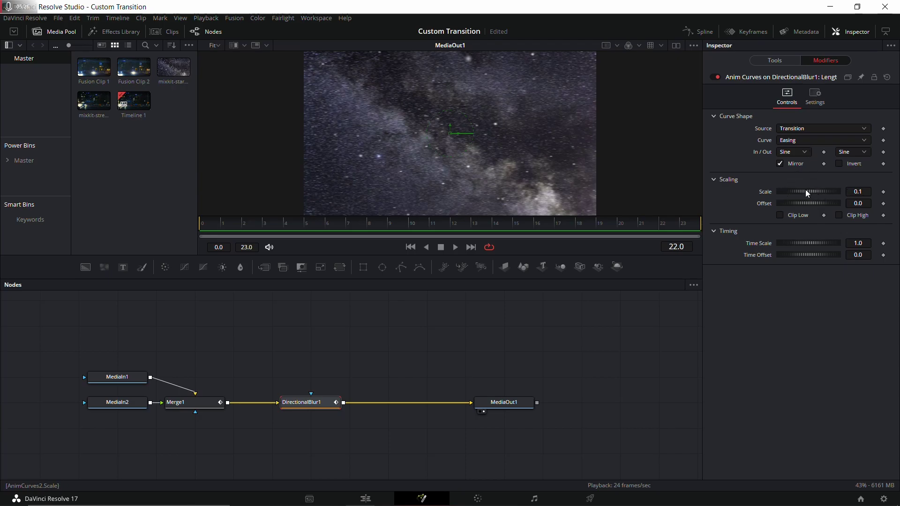
Try a Scale of 0.5 for the blur Length curve, scrub to the last frame, and play back the transition
click(868, 191)
key(Tab)
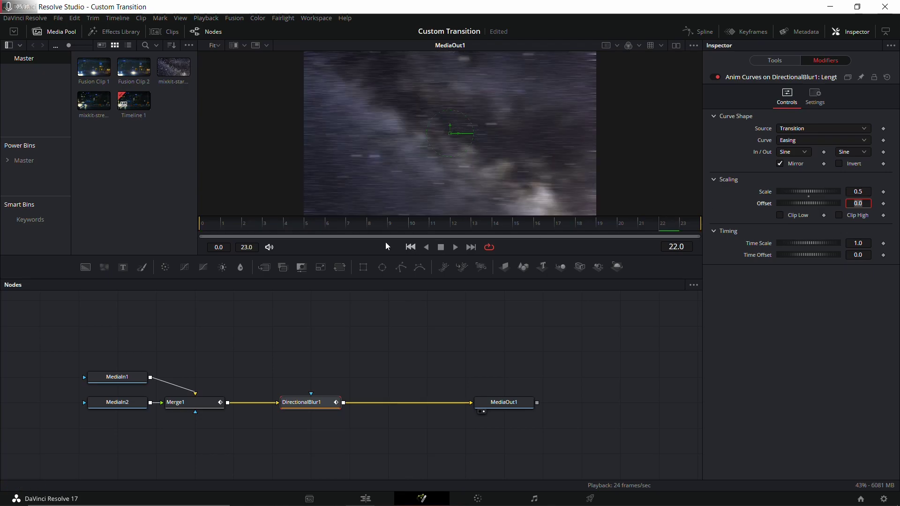
click(256, 220)
drag(257, 221, 698, 233)
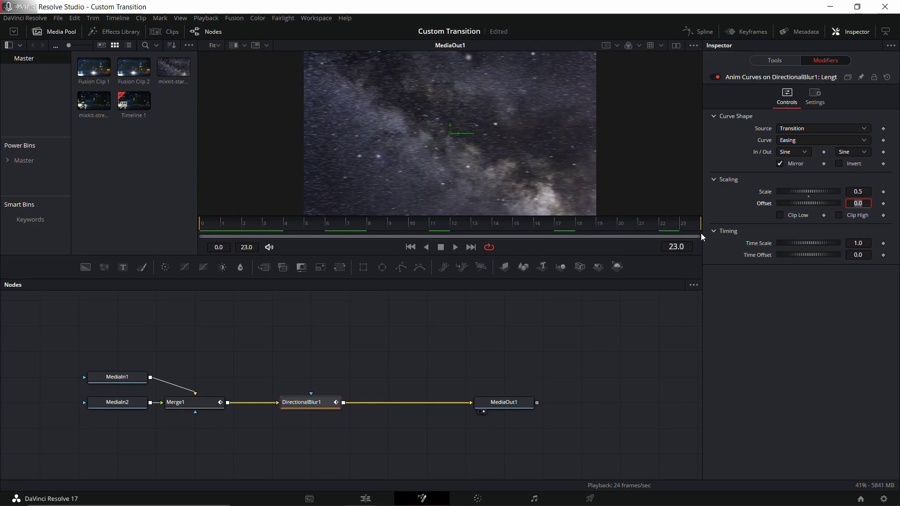
key(space)
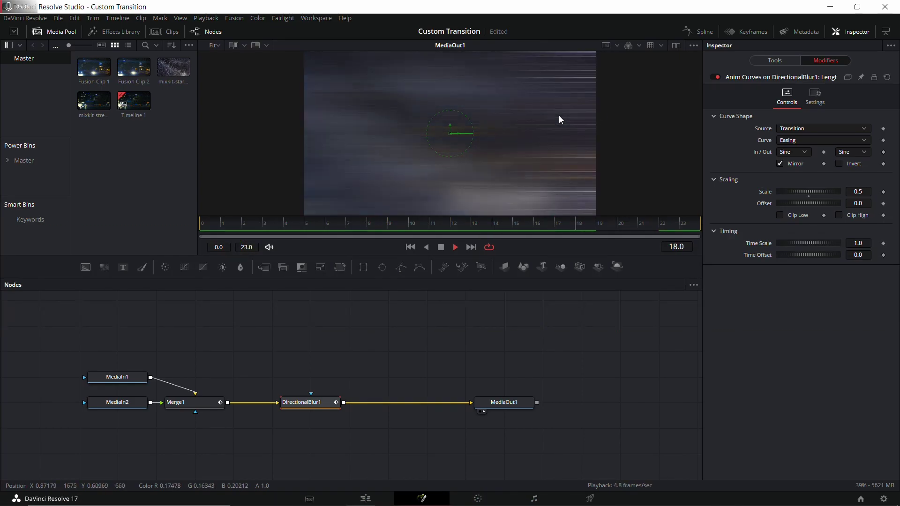
key(space)
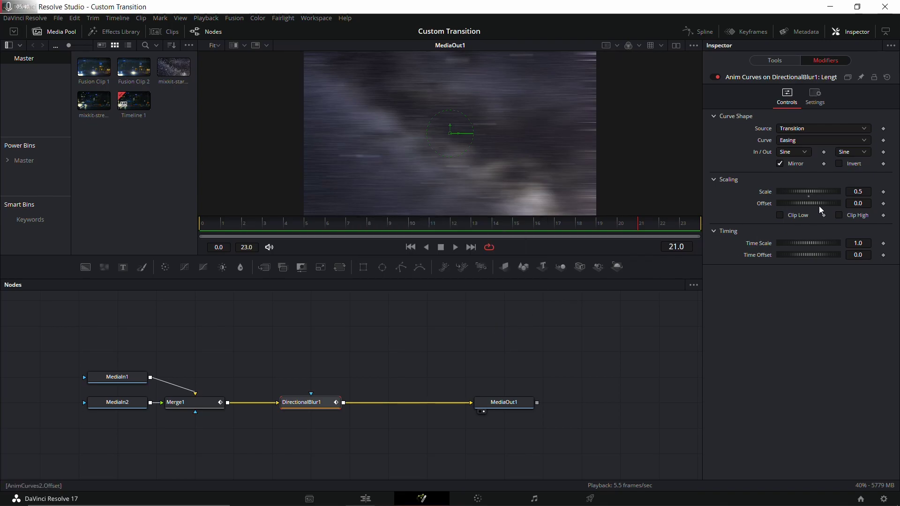
Try a Scale of 0.317 for the blur Length curve and scrub through the first half of the transition
drag(817, 193, 806, 193)
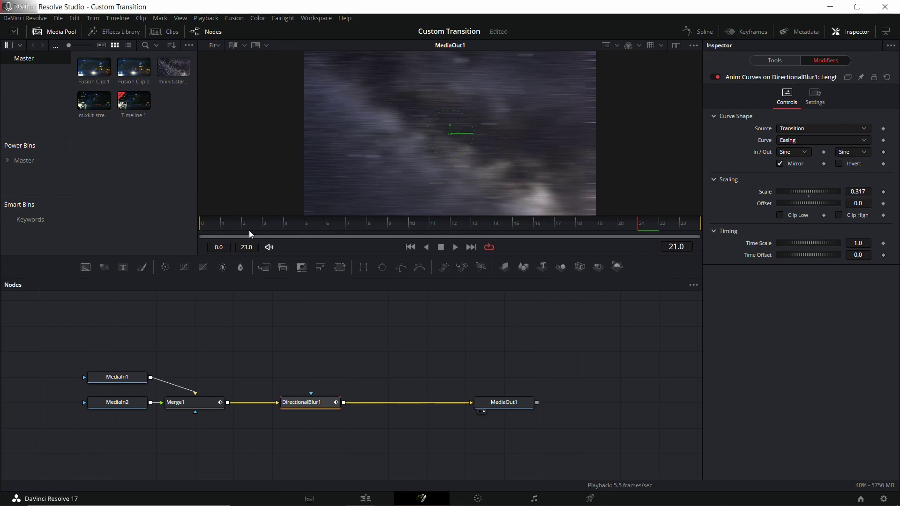
click(206, 226)
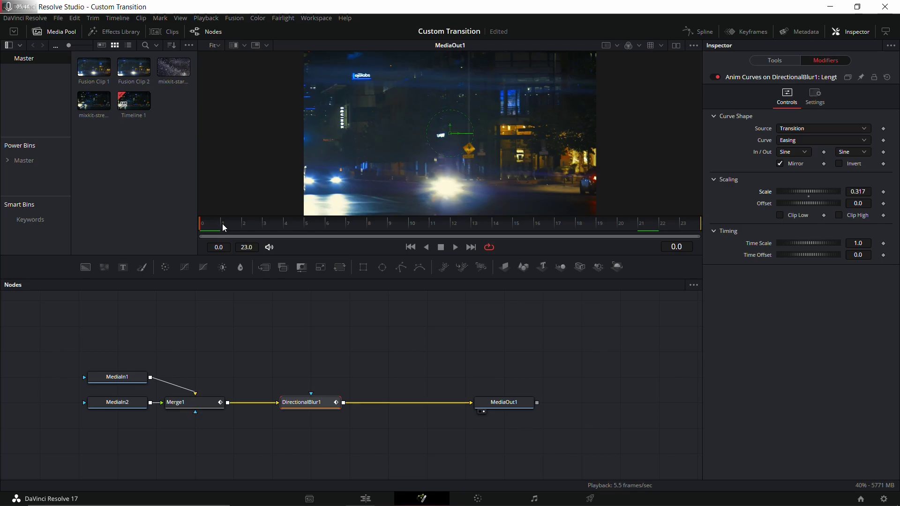
click(221, 223)
drag(221, 223, 194, 223)
click(224, 226)
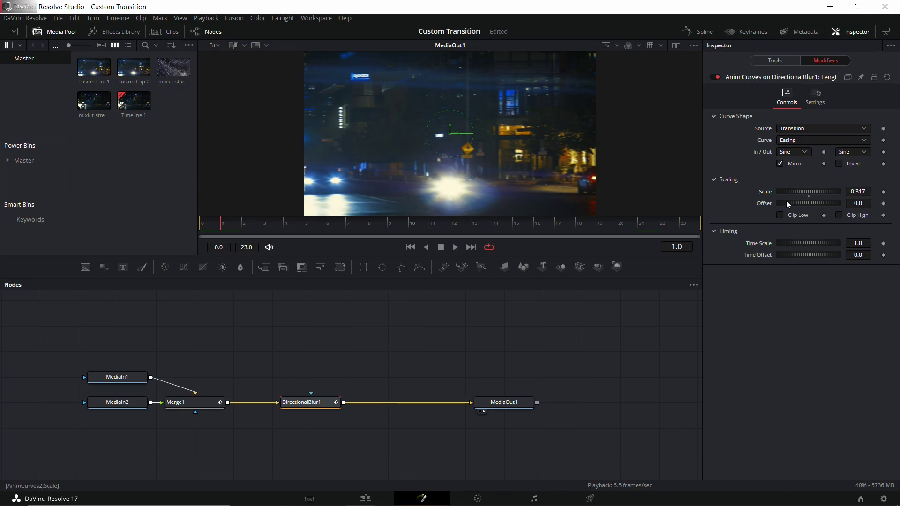
drag(234, 224, 410, 226)
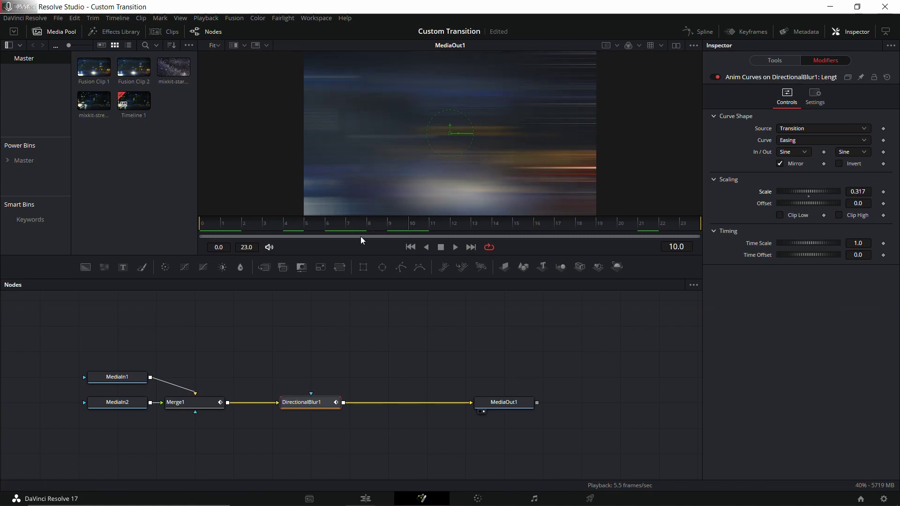
click(245, 224)
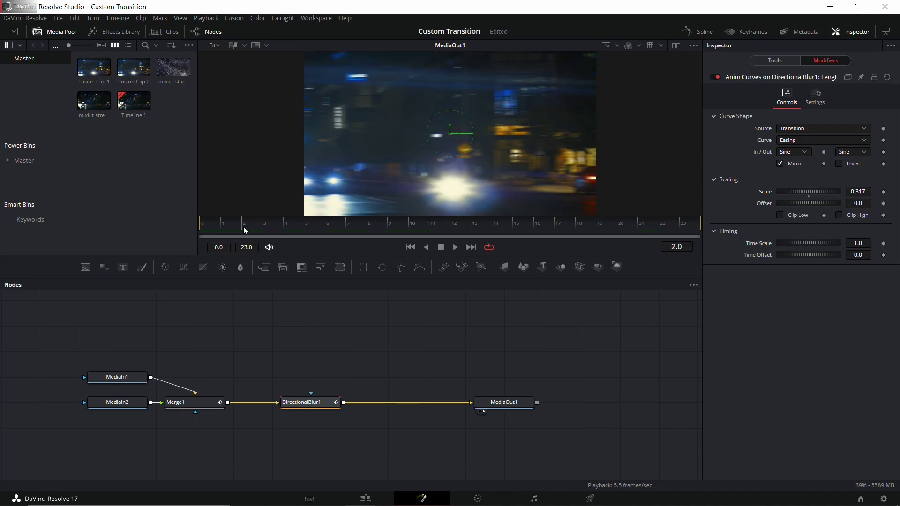
Set the blur Length curve's Scale to 0.3 and play back the transition
click(858, 191)
key(BackSpace)
key(BackSpace)
key(Tab)
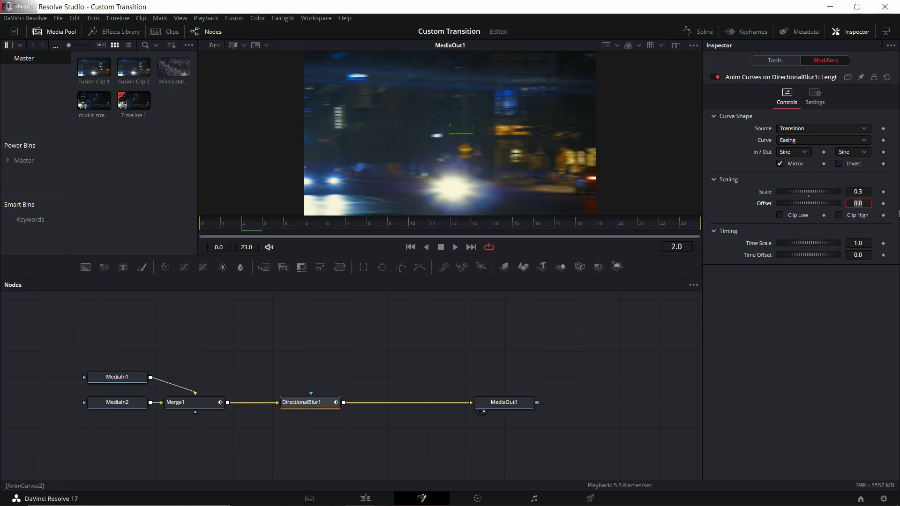
click(327, 224)
key(space)
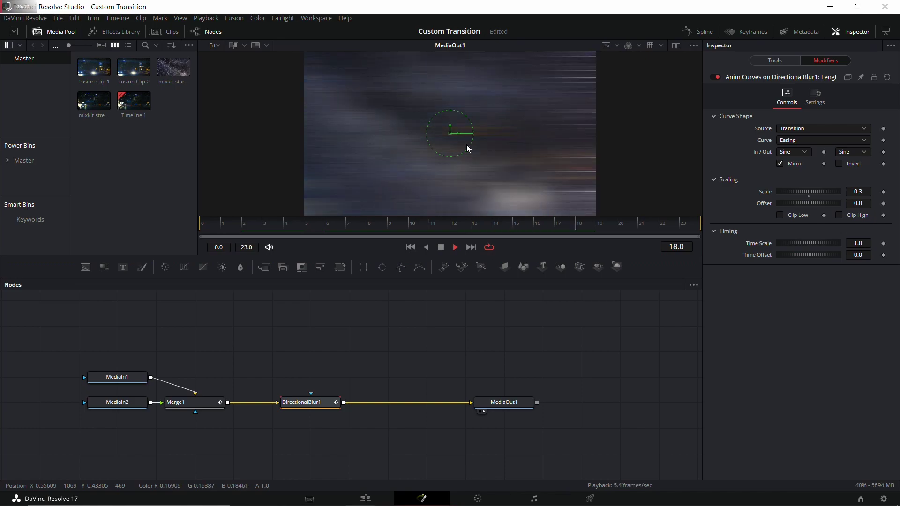
key(space)
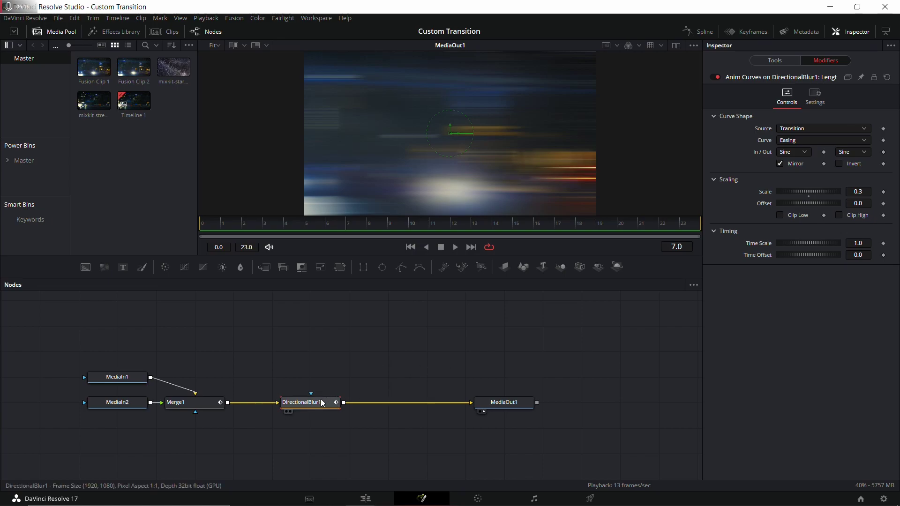
Move DirectionalBlur1 closer to Merge1 and add a Glow (Glo) node between it and MediaOut1
drag(323, 403, 283, 403)
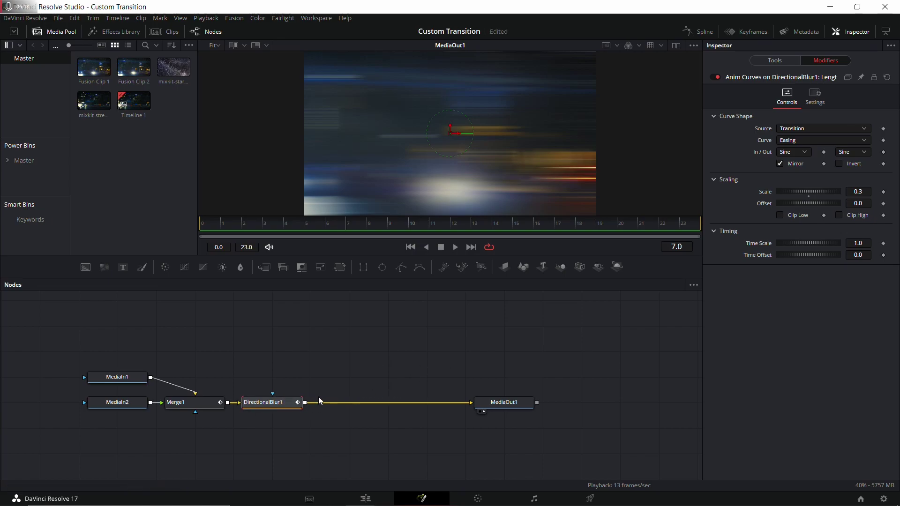
key(shift+space)
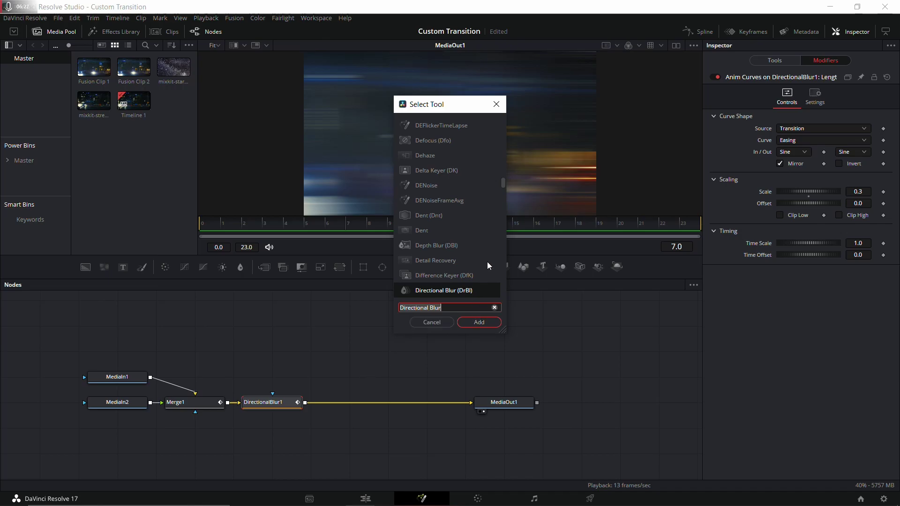
scroll(471, 212, down, 4)
scroll(471, 213, down, 7)
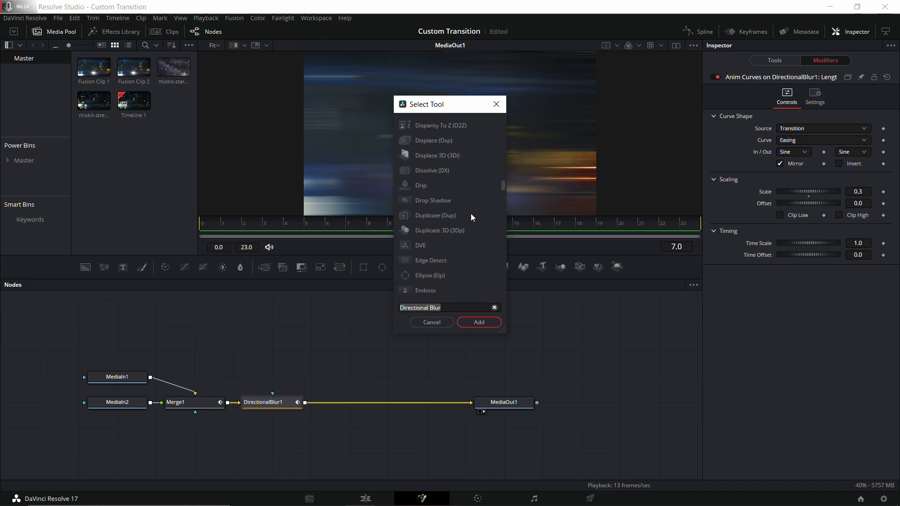
scroll(458, 230, down, 10)
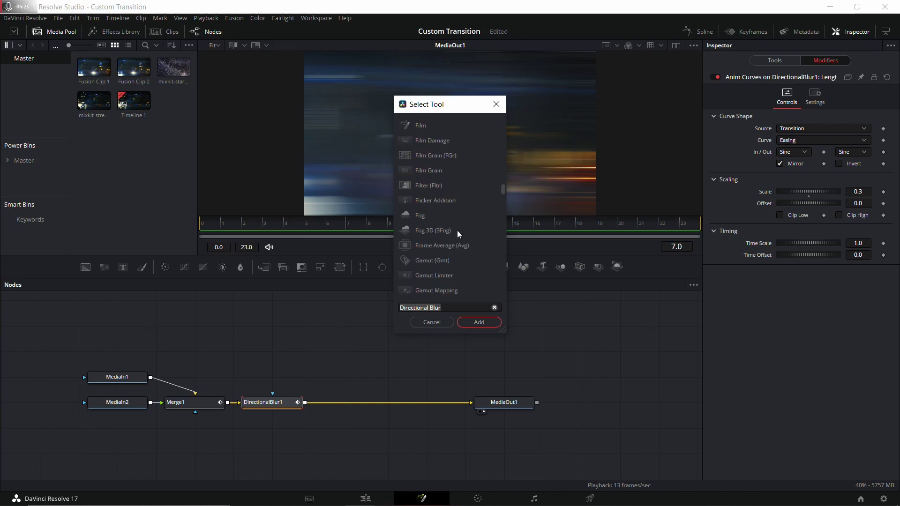
scroll(450, 215, up, 2)
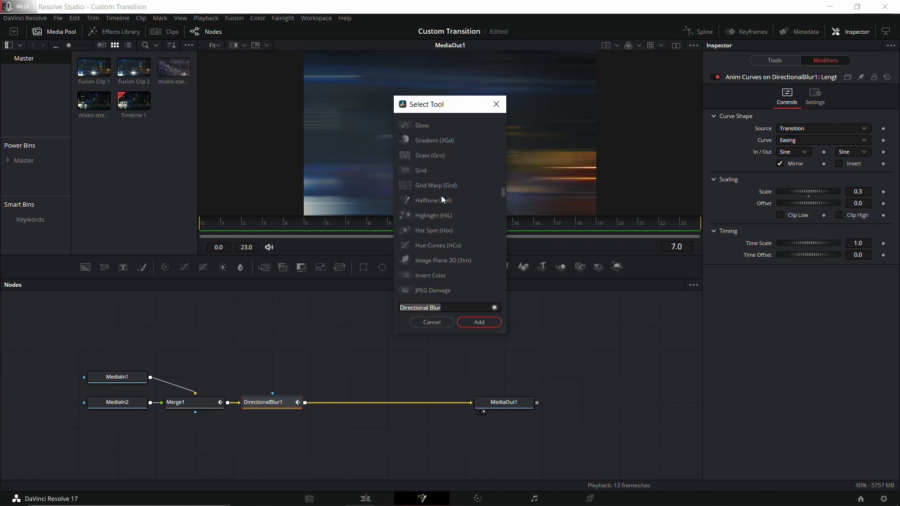
scroll(424, 128, up, 2)
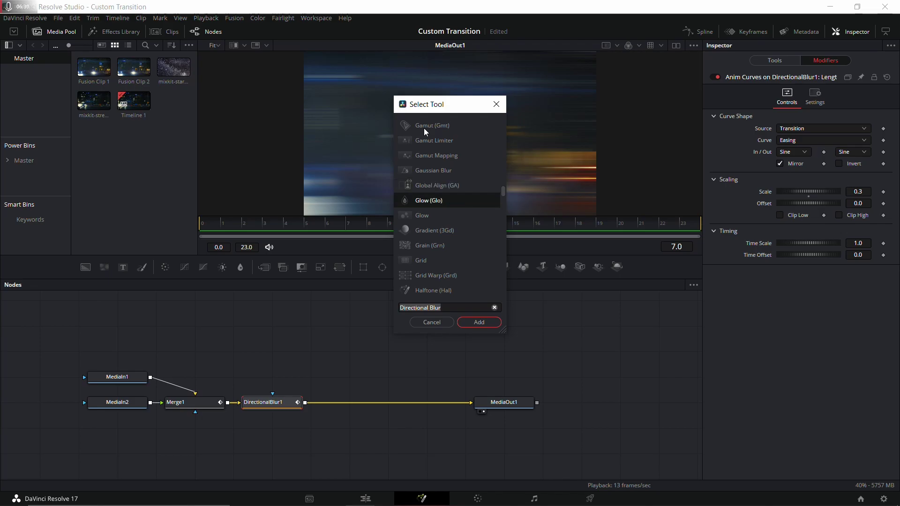
key(Return)
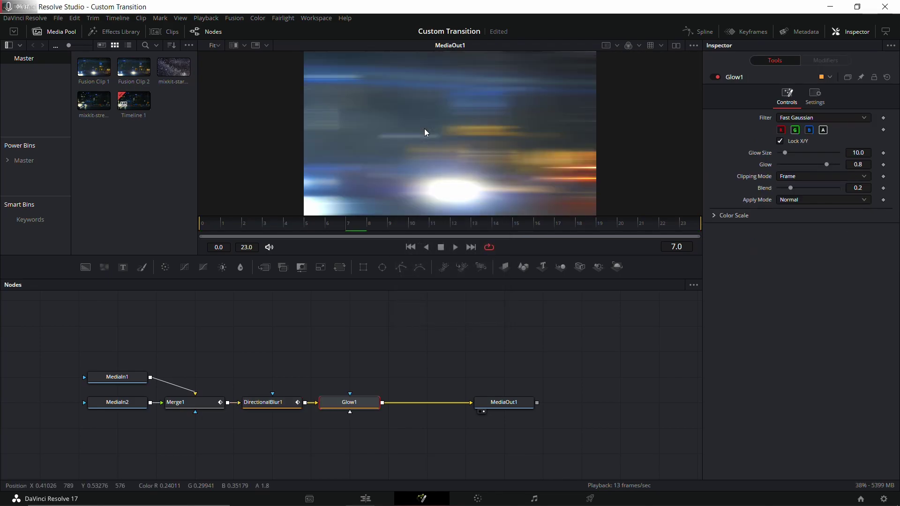
Try out Glow1's glow sliders, modify its Glow parameter with Anim Curves, and open the modifier's controls
drag(826, 165, 788, 159)
double_click(787, 157)
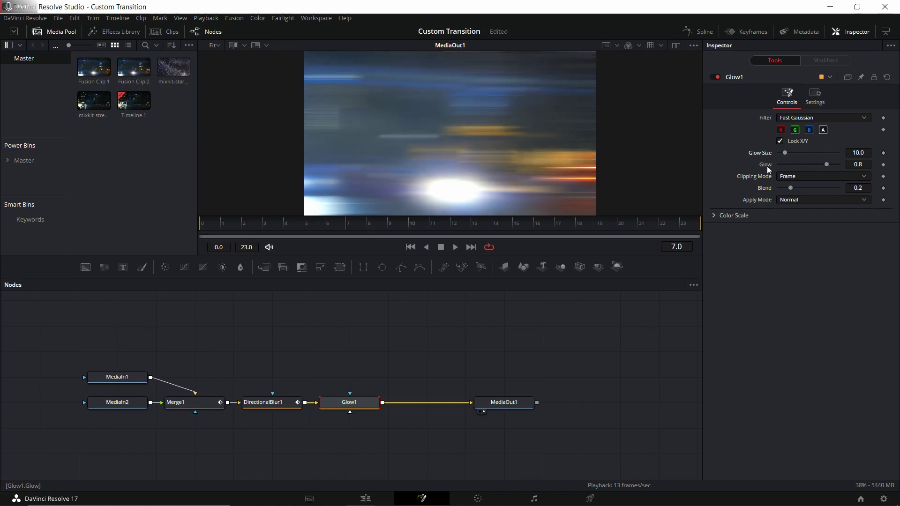
right_click(767, 166)
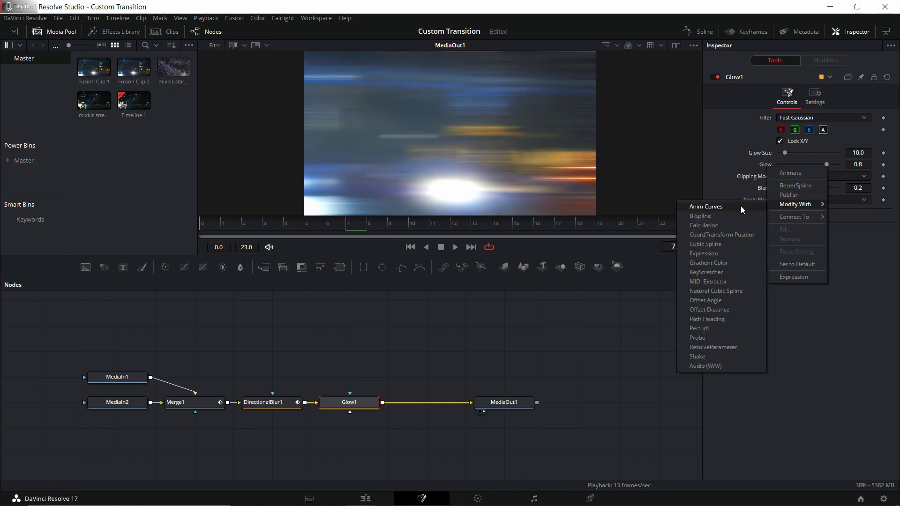
click(741, 206)
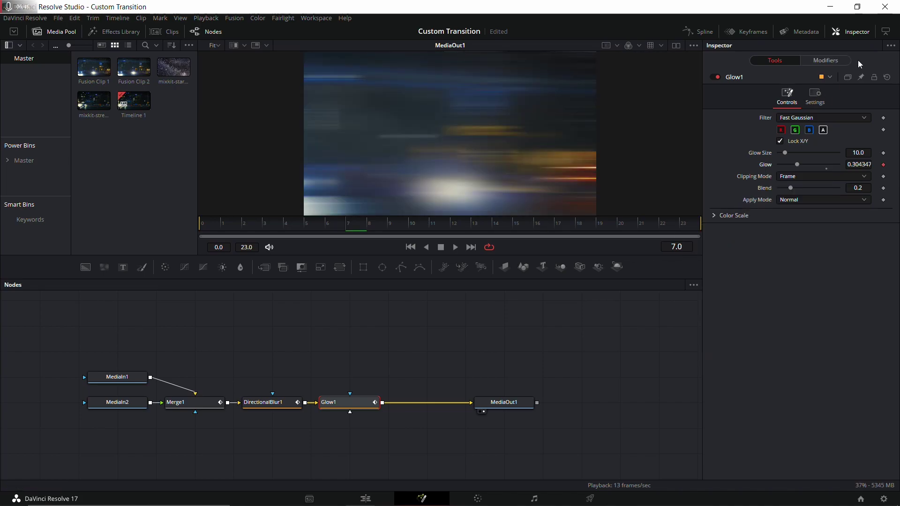
click(814, 62)
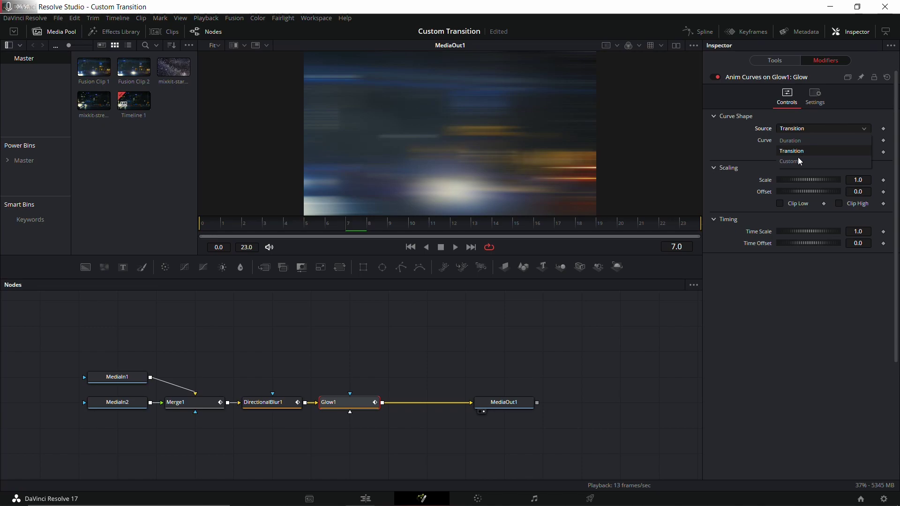
Set the Glow curve to Transition source and Easing with Sine In and Out, mirror it, and scrub to frame 12
click(798, 152)
click(800, 141)
click(799, 162)
click(794, 152)
click(793, 173)
click(846, 153)
click(843, 174)
click(780, 163)
drag(341, 229, 451, 228)
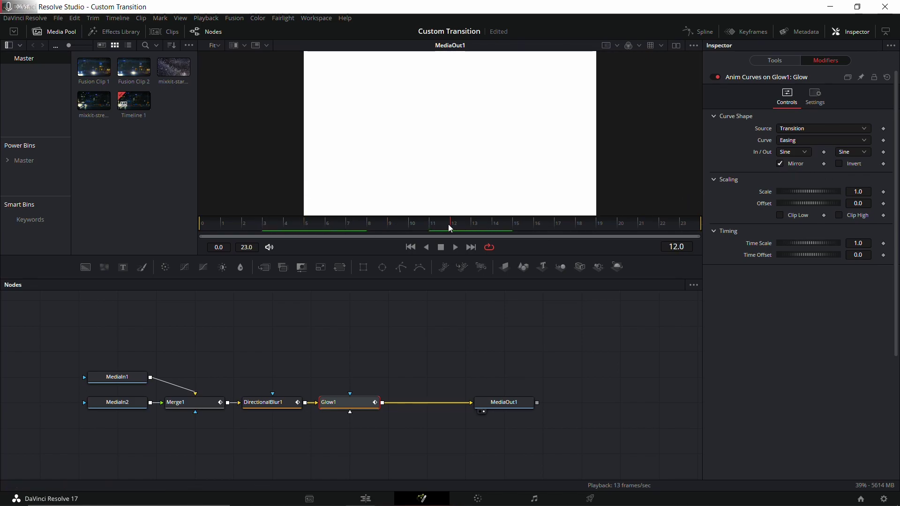
Try a Scale of 0.5 for the Glow curve and play back the transition
drag(823, 193, 809, 193)
double_click(859, 192)
text(.5)
key(Tab)
click(313, 226)
key(space)
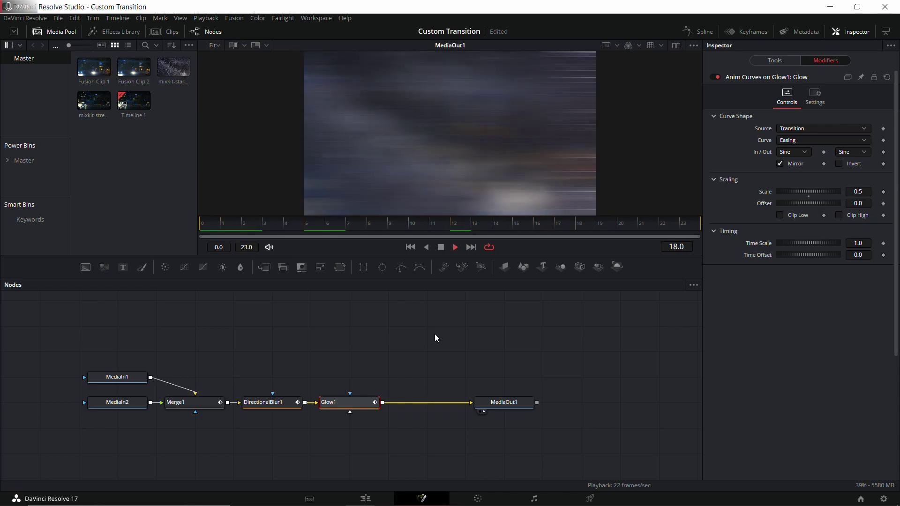
Set the Glow curve's Scale to 0.7 and scrub the middle frames of the transition
click(858, 191)
key(BackSpace)
text(7)
key(Tab)
click(418, 224)
drag(418, 223, 446, 225)
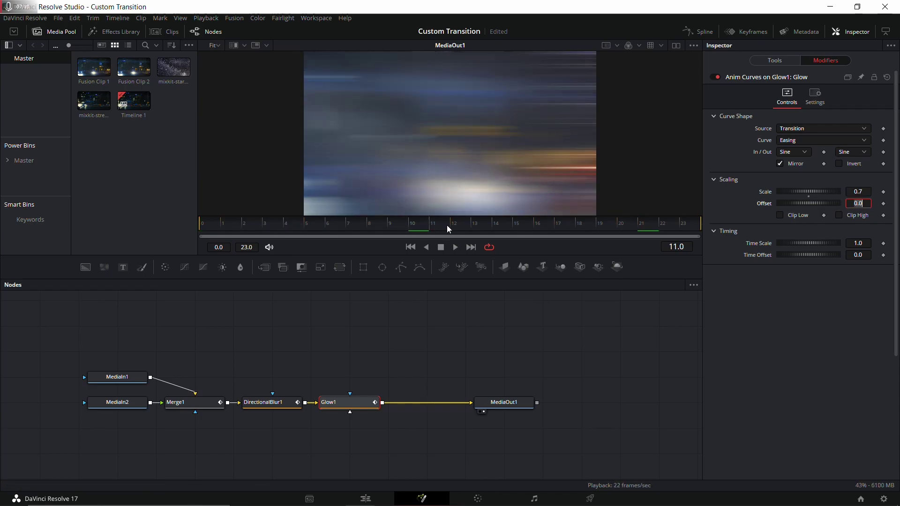
Play back the glowing transition from its first frame and save the project
drag(350, 222, 193, 214)
key(space)
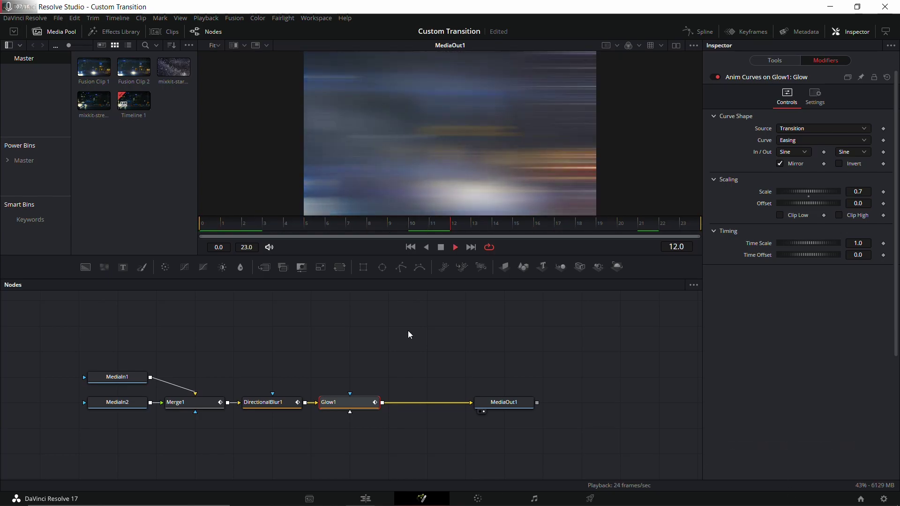
key(space)
key(ctrl+s)
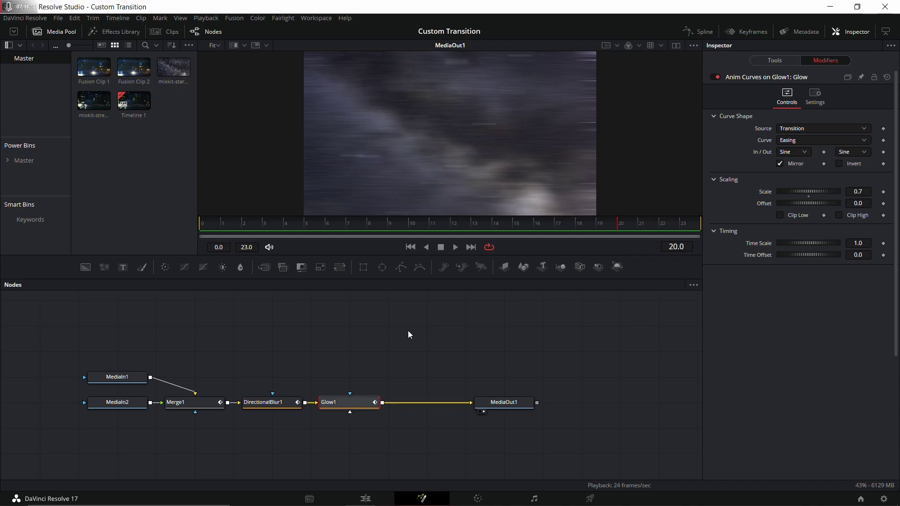